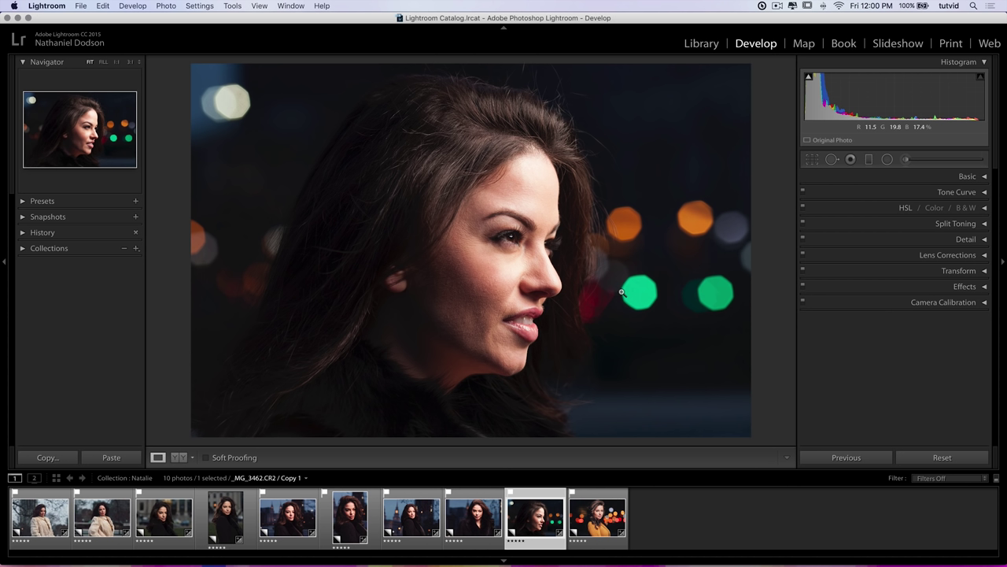
Step: Preview the eye in the detail view and set Sharpening Amount to 101, Radius to 1.5, Detail to 24 and Masking to 25
{"action": "left_click", "coordinate": [963, 240]}
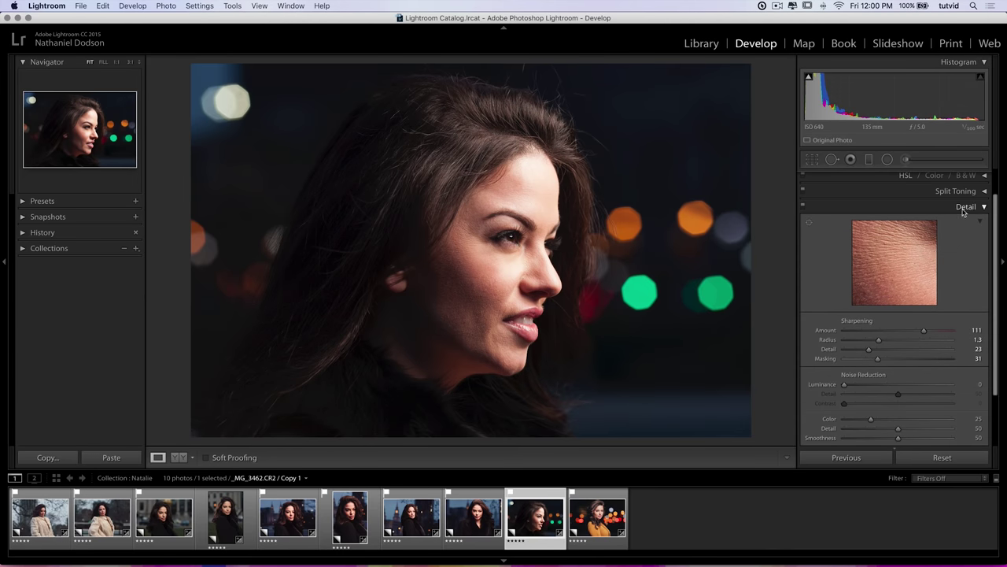
{"action": "left_click_drag", "start_coordinate": [907, 248], "coordinate": [896, 239]}
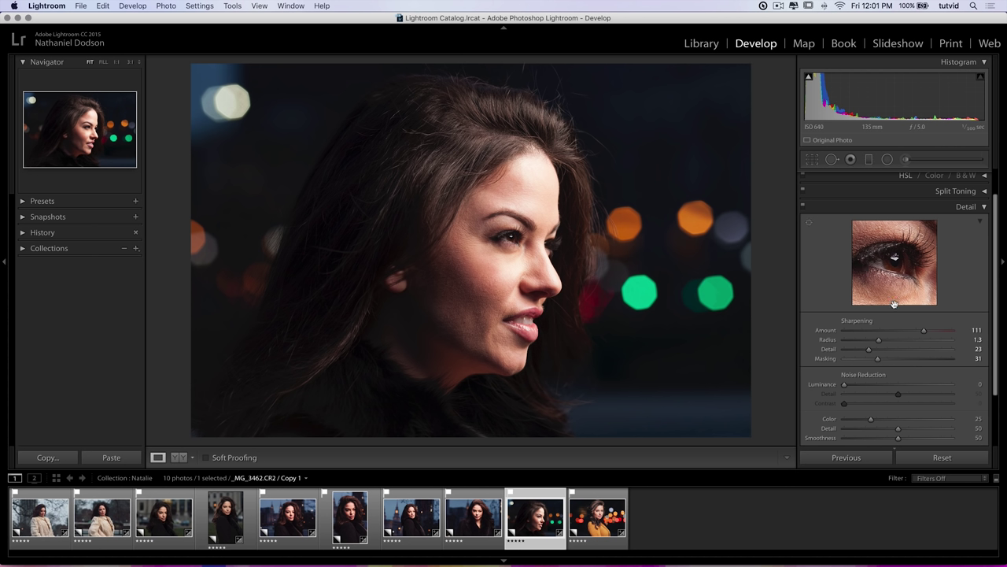
{"action": "left_click_drag", "start_coordinate": [925, 334], "coordinate": [921, 333]}
{"action": "key", "text": "alt"}
{"action": "left_click_drag", "start_coordinate": [878, 344], "coordinate": [873, 365]}
{"action": "left_click_drag", "start_coordinate": [873, 359], "coordinate": [869, 361]}
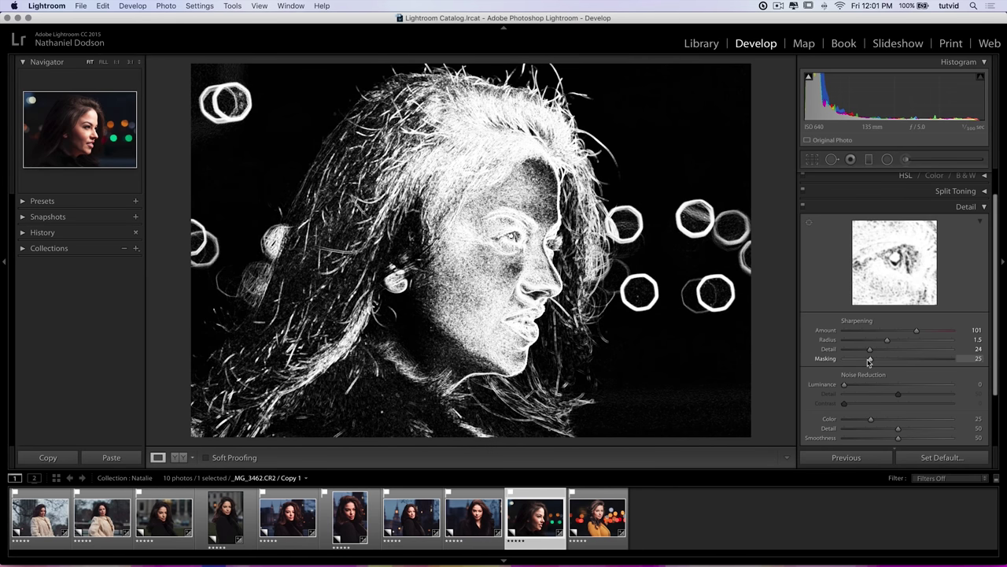
{"action": "left_click_drag", "start_coordinate": [870, 360], "coordinate": [869, 361]}
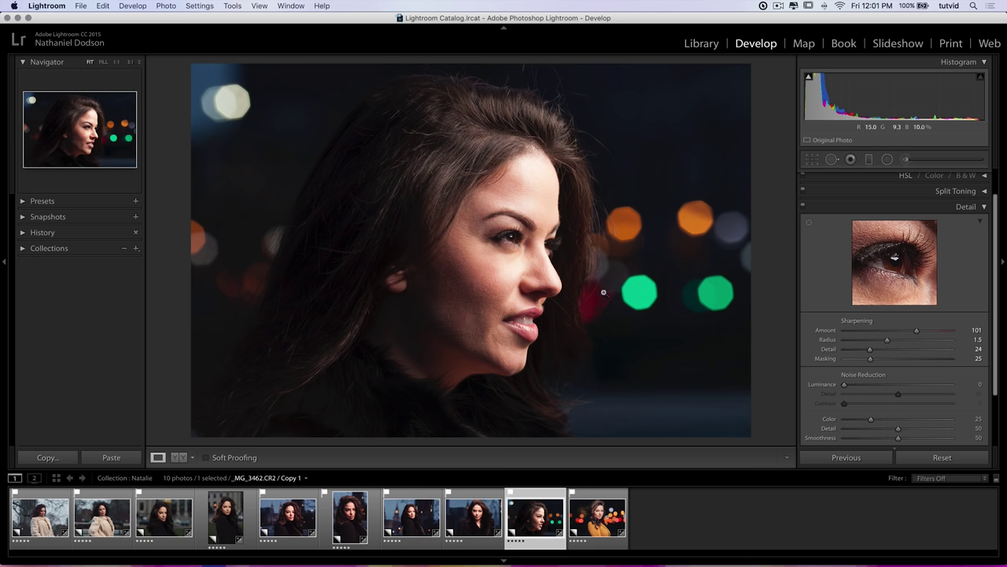
{"action": "left_click", "coordinate": [964, 207]}
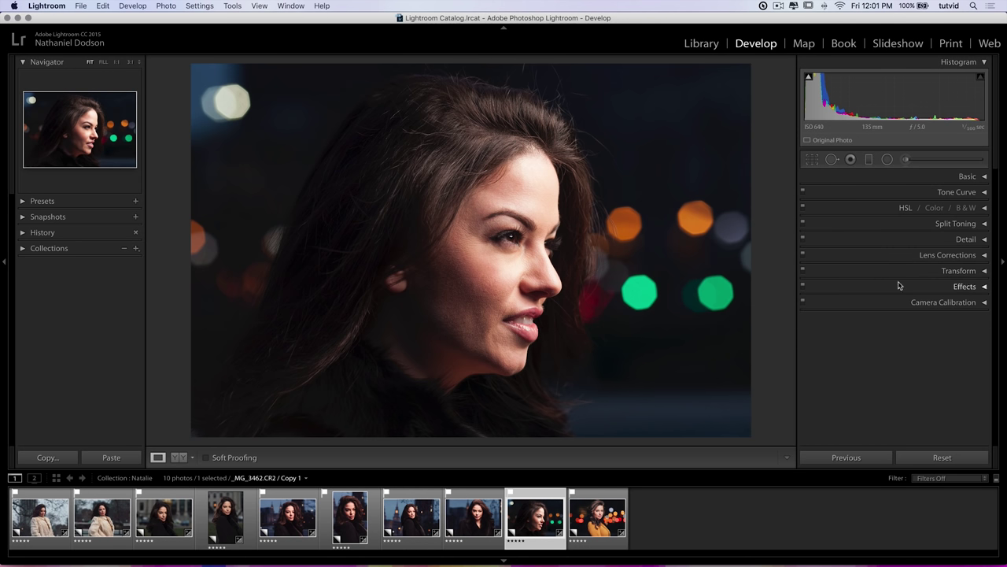
Step: Fade the RGB point curve by lifting its black endpoint slightly and lowering its white endpoint
{"action": "left_click", "coordinate": [954, 192]}
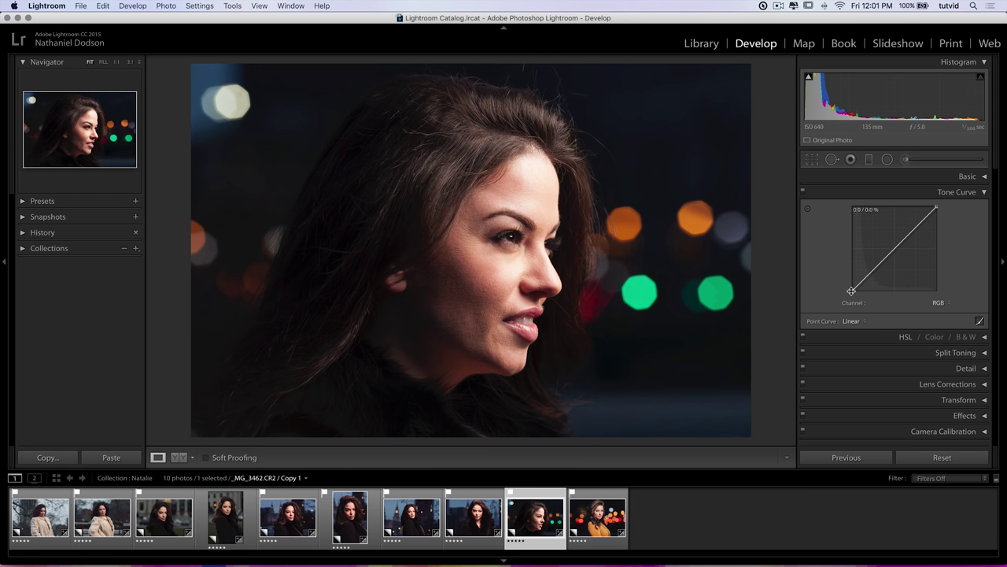
{"action": "left_click_drag", "start_coordinate": [852, 290], "coordinate": [850, 288]}
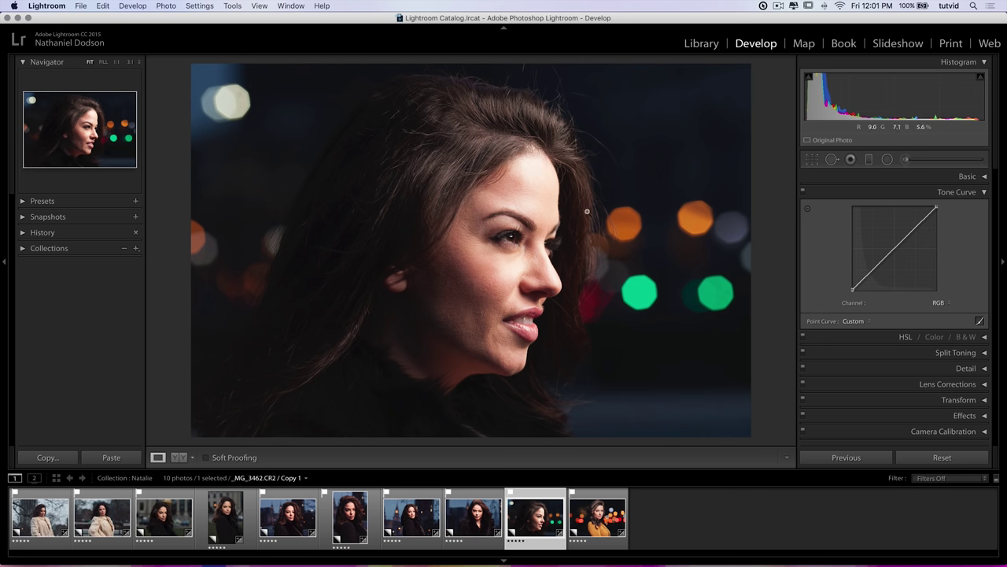
{"action": "left_click_drag", "start_coordinate": [936, 207], "coordinate": [936, 219]}
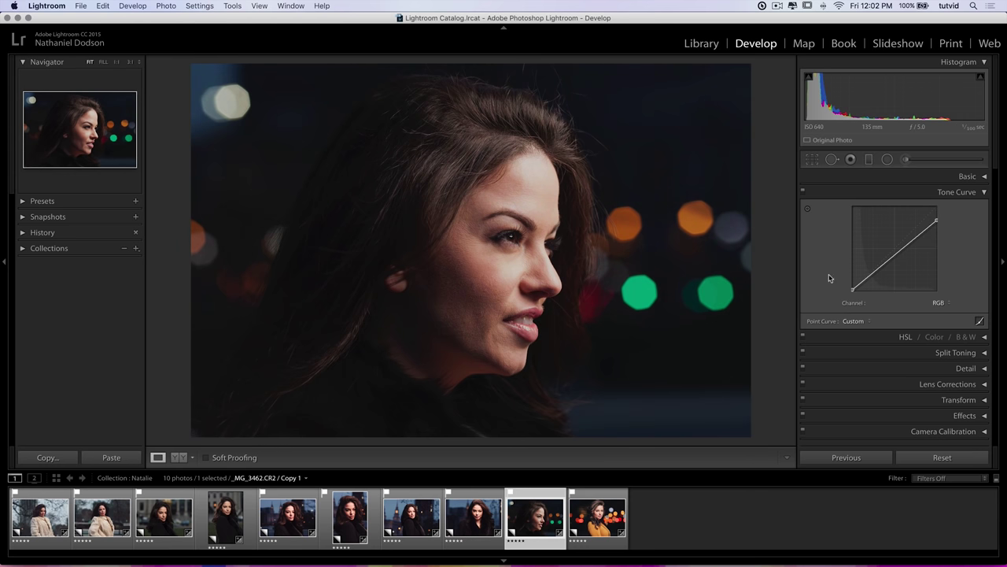
Step: Compare the photo with and without the tone curve adjustment
{"action": "left_click", "coordinate": [804, 194]}
{"action": "left_click", "coordinate": [803, 194]}
{"action": "left_click", "coordinate": [803, 195]}
{"action": "left_click", "coordinate": [804, 195]}
{"action": "left_click", "coordinate": [804, 194]}
{"action": "left_click", "coordinate": [804, 194]}
{"action": "left_click", "coordinate": [803, 195]}
{"action": "left_click", "coordinate": [804, 195]}
Step: Add RGB curve points at about 23.9 / 18.4 % and 72.5 / 62.4 %, and compare the photo with and without the curve
{"action": "left_click_drag", "start_coordinate": [871, 275], "coordinate": [872, 275]}
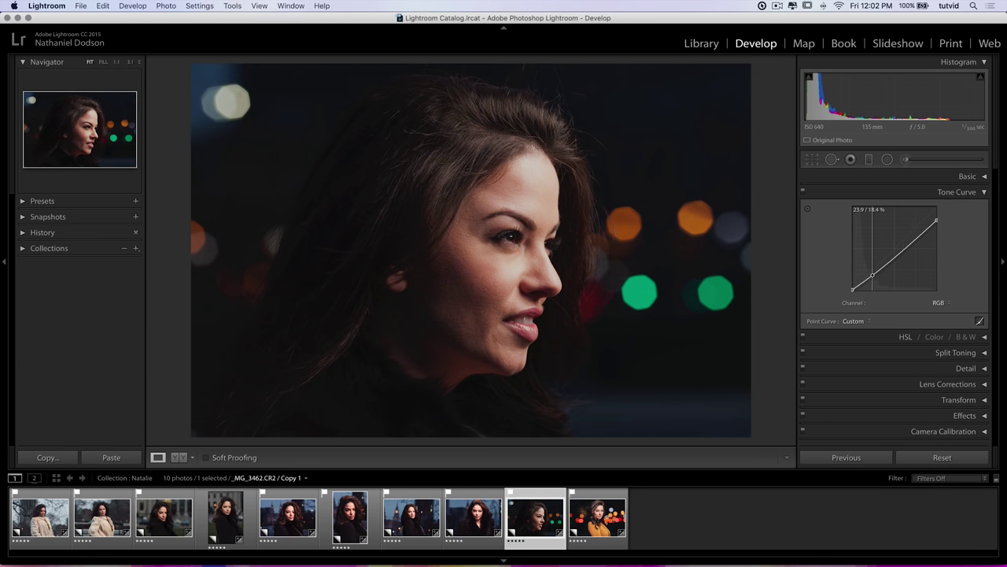
{"action": "left_click_drag", "start_coordinate": [914, 240], "coordinate": [913, 237]}
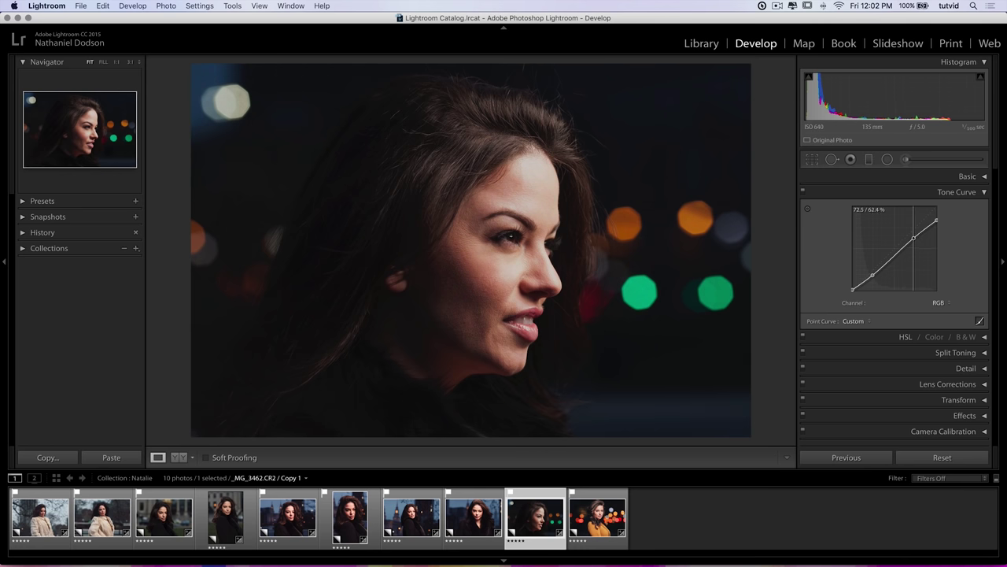
{"action": "left_click", "coordinate": [803, 192]}
{"action": "left_click", "coordinate": [803, 192]}
{"action": "left_click", "coordinate": [803, 192]}
{"action": "left_click", "coordinate": [803, 192]}
{"action": "left_click", "coordinate": [803, 192]}
{"action": "left_click", "coordinate": [803, 192]}
{"action": "left_click", "coordinate": [954, 192]}
{"action": "left_click", "coordinate": [953, 192]}
Step: Lower the red channel curve to about 68.0 / 63.5 % by targeted adjustment on the woman's cheek
{"action": "left_click", "coordinate": [939, 304]}
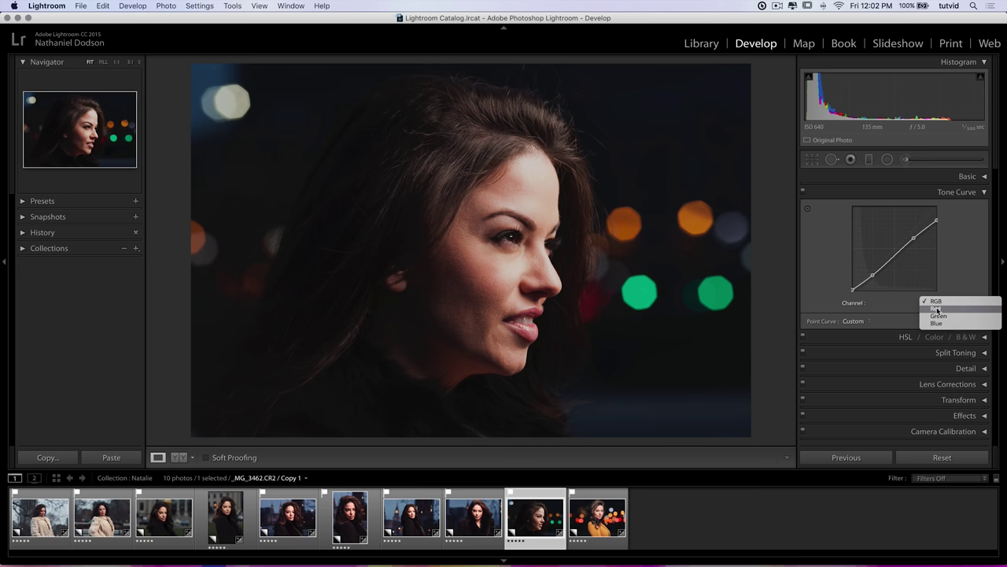
{"action": "left_click", "coordinate": [937, 309]}
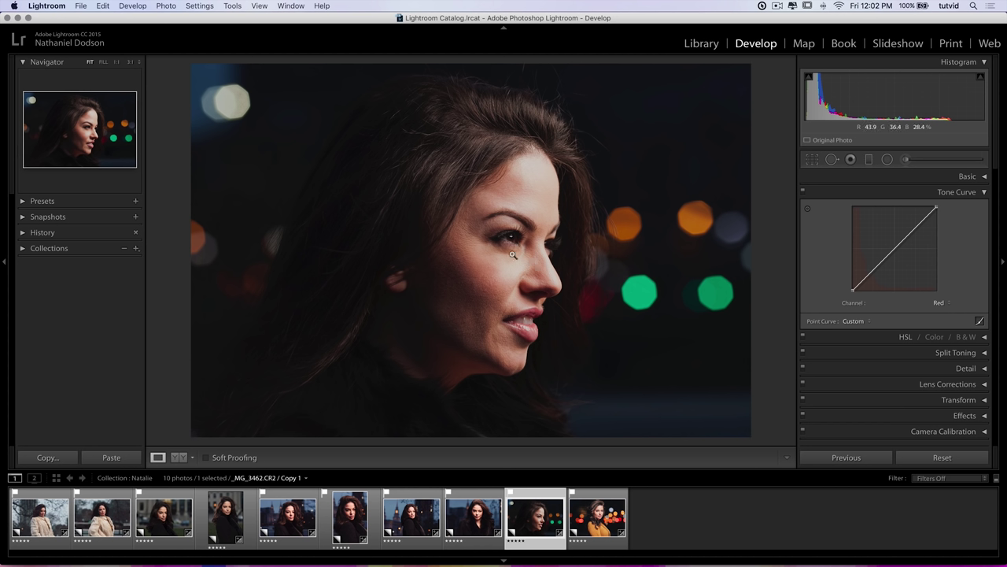
{"action": "left_click", "coordinate": [808, 210]}
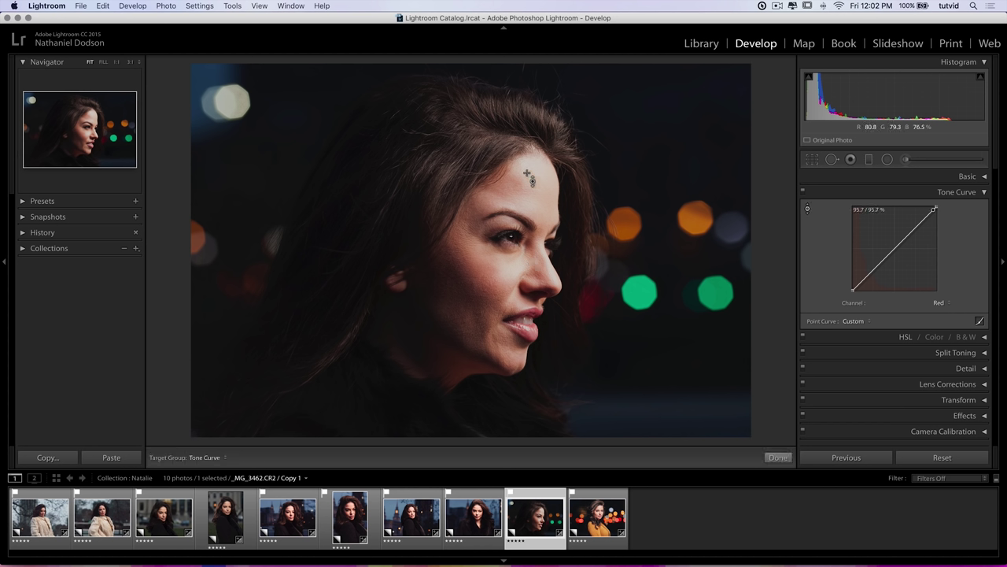
{"action": "left_click_drag", "start_coordinate": [470, 256], "coordinate": [469, 283]}
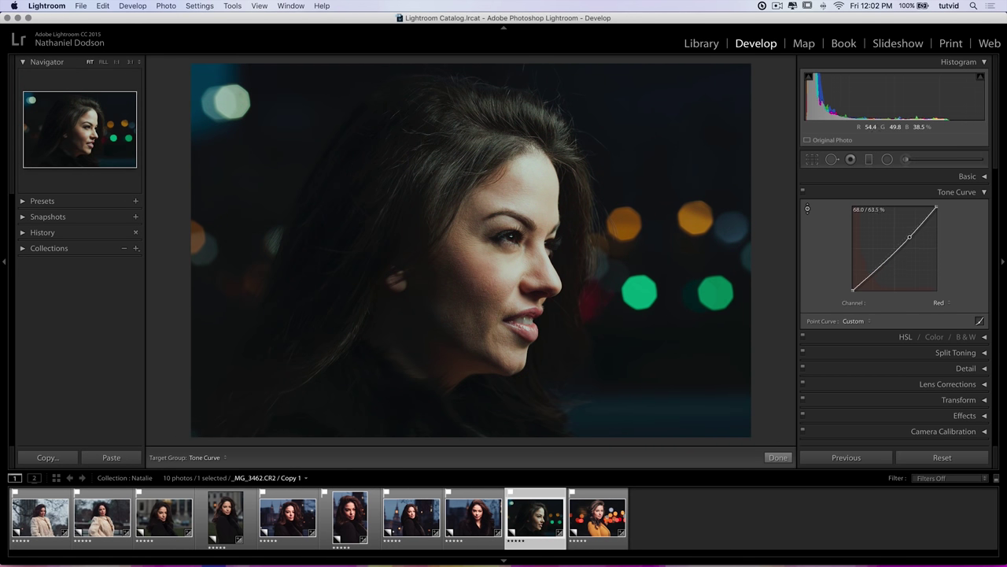
Step: Lower the green channel's midtones slightly by targeted adjustment on the woman's cheek
{"action": "left_click", "coordinate": [939, 303]}
{"action": "left_click", "coordinate": [939, 309]}
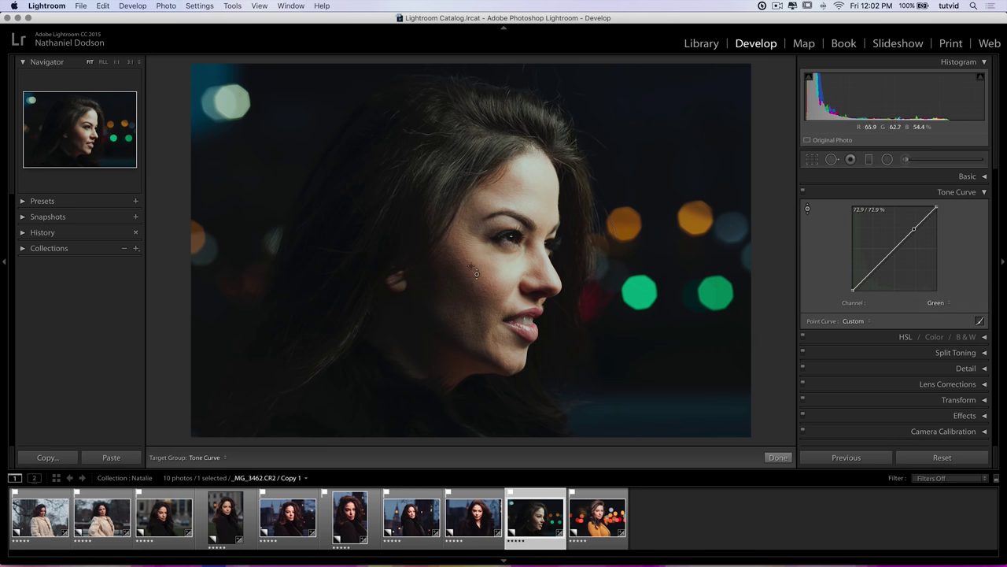
{"action": "left_click_drag", "start_coordinate": [470, 293], "coordinate": [470, 311]}
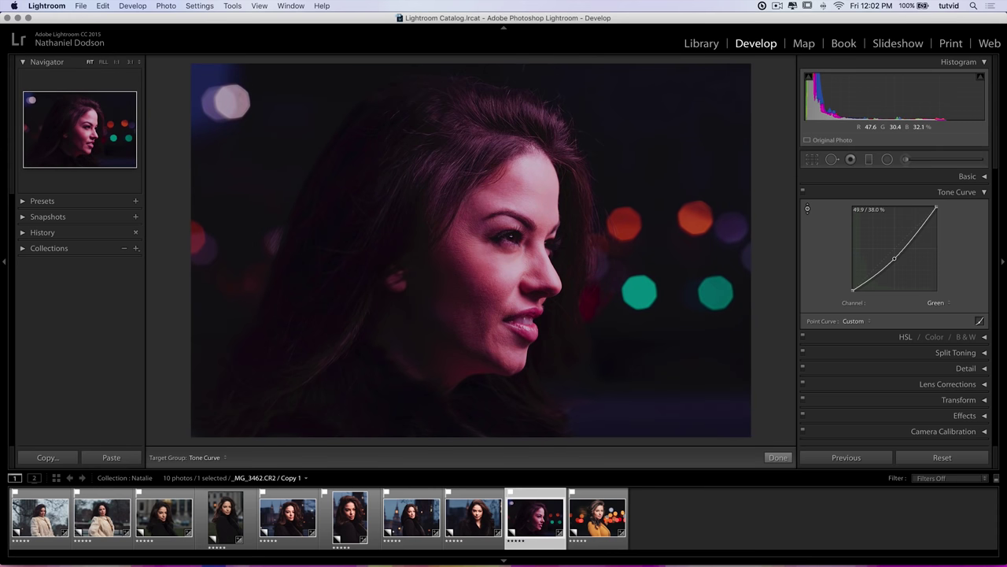
{"action": "mouse_move", "coordinate": [469, 310]}
{"action": "left_mouse_down"}
{"action": "mouse_move", "coordinate": [470, 298]}
{"action": "mouse_move", "coordinate": [469, 335]}
{"action": "mouse_move", "coordinate": [470, 256]}
{"action": "mouse_move", "coordinate": [469, 308]}
{"action": "mouse_move", "coordinate": [470, 291]}
{"action": "left_mouse_up"}
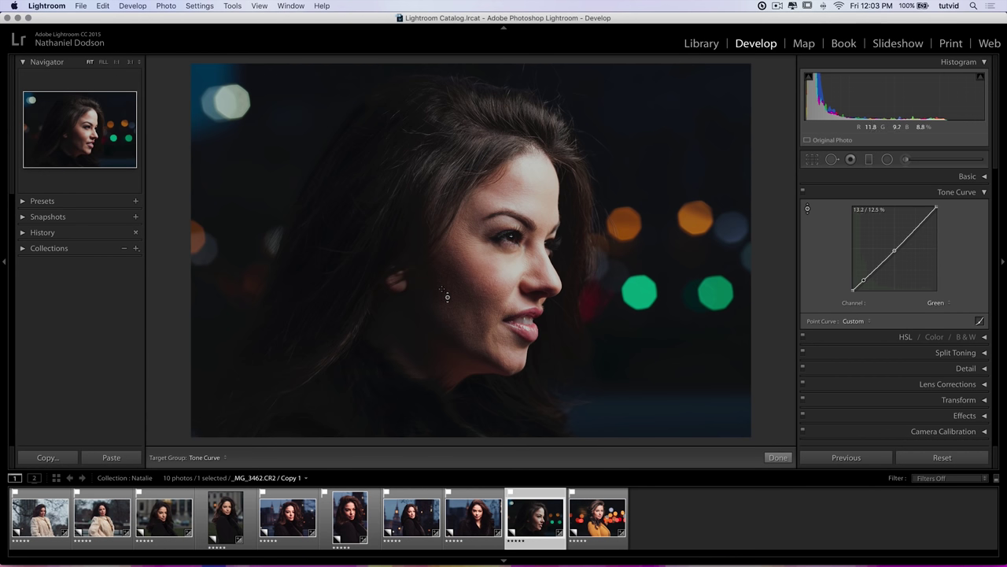
Step: Fine-tune the green channel's shadows with a point near the dark end, and remove the stray point pulled up beside it
{"action": "key", "text": "Up"}
{"action": "key", "text": "Down"}
{"action": "key", "text": "Down"}
{"action": "key", "text": "Down"}
{"action": "key", "text": "Up"}
{"action": "left_click_drag", "start_coordinate": [862, 281], "coordinate": [856, 253]}
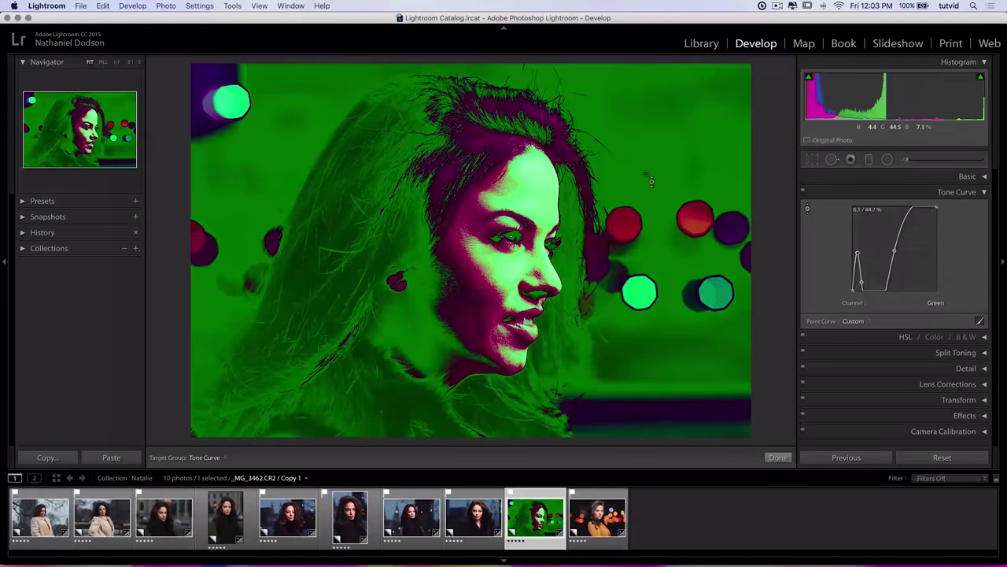
{"action": "double_click", "coordinate": [856, 252]}
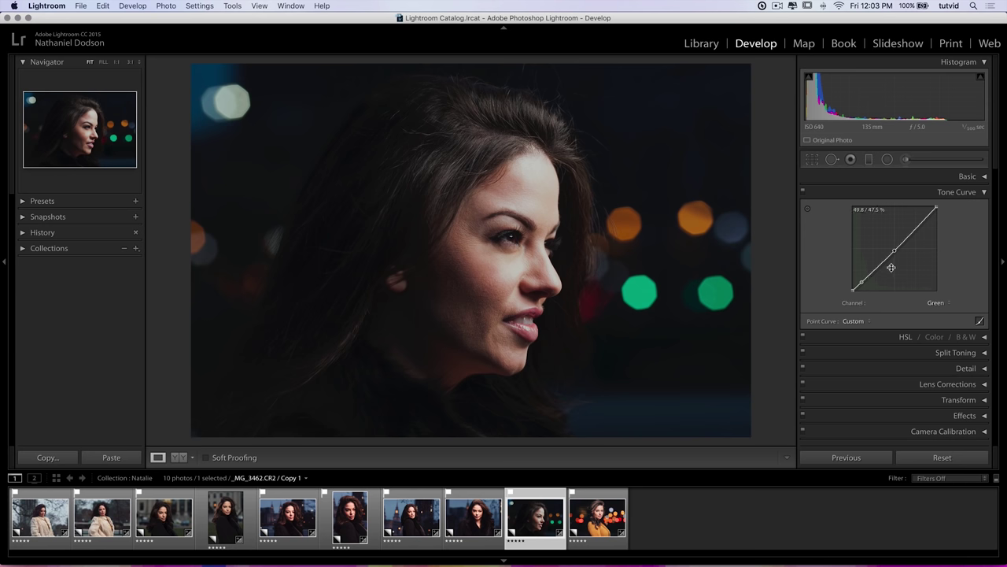
Step: Pull the blue channel's upper tones slightly down and lift its black endpoint a little
{"action": "left_click", "coordinate": [935, 303]}
{"action": "left_click", "coordinate": [935, 308]}
{"action": "left_click_drag", "start_coordinate": [912, 229], "coordinate": [916, 236]}
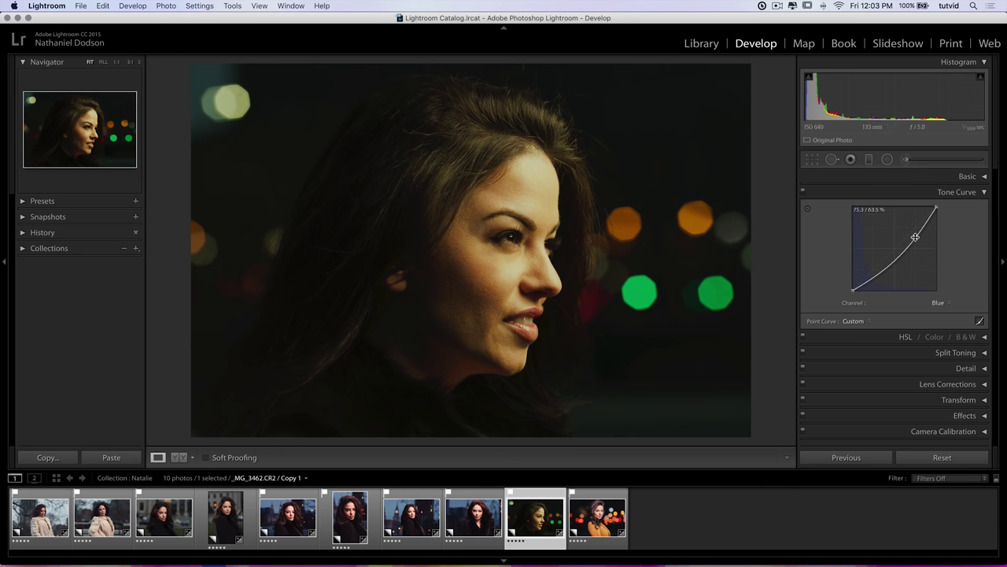
{"action": "mouse_move", "coordinate": [916, 236]}
{"action": "left_mouse_down"}
{"action": "mouse_move", "coordinate": [905, 220]}
{"action": "mouse_move", "coordinate": [918, 227]}
{"action": "left_mouse_up"}
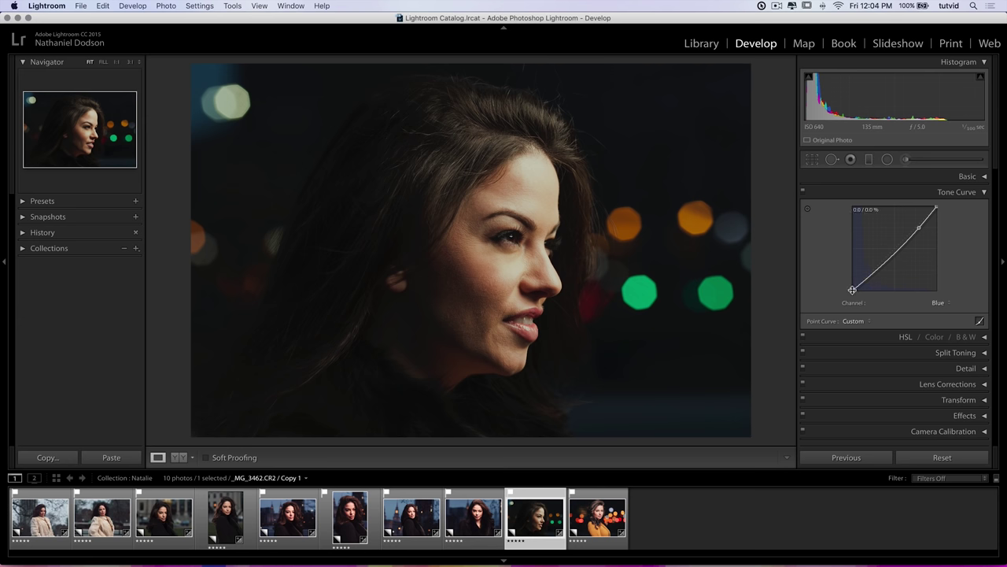
{"action": "left_click_drag", "start_coordinate": [852, 290], "coordinate": [852, 288]}
{"action": "left_click", "coordinate": [918, 228]}
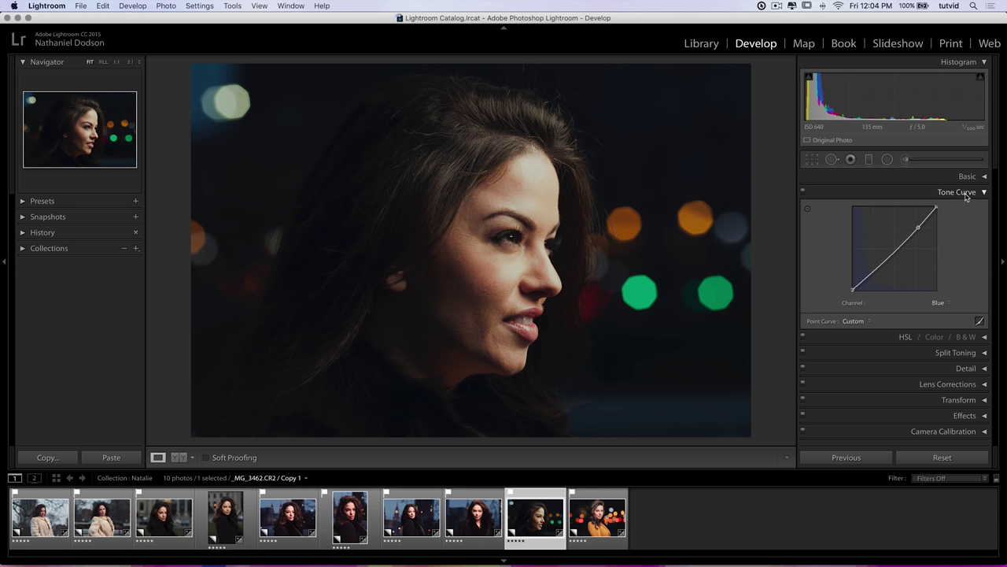
Step: Lower the red channel curve's white endpoint slightly
{"action": "left_click", "coordinate": [947, 302]}
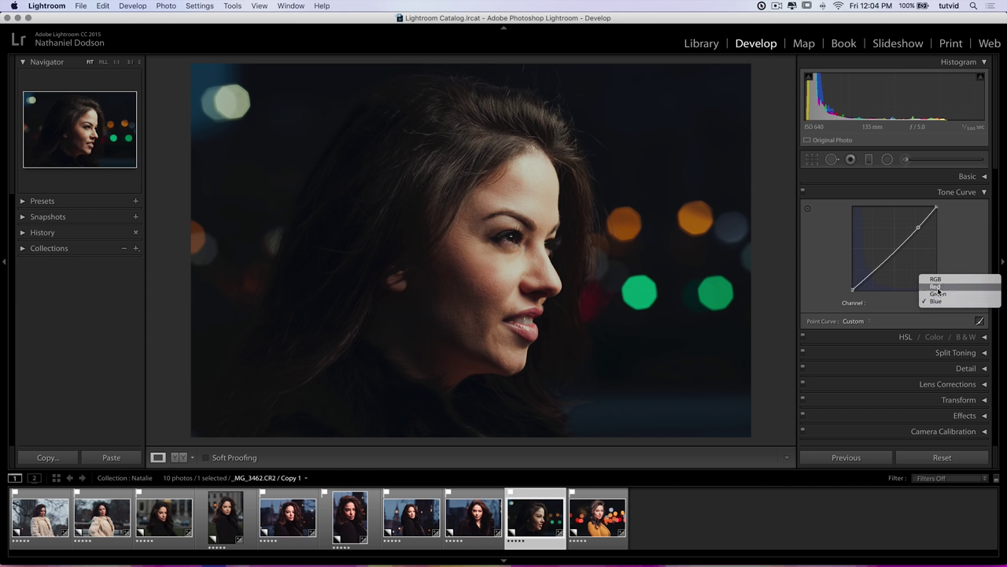
{"action": "left_click", "coordinate": [941, 286]}
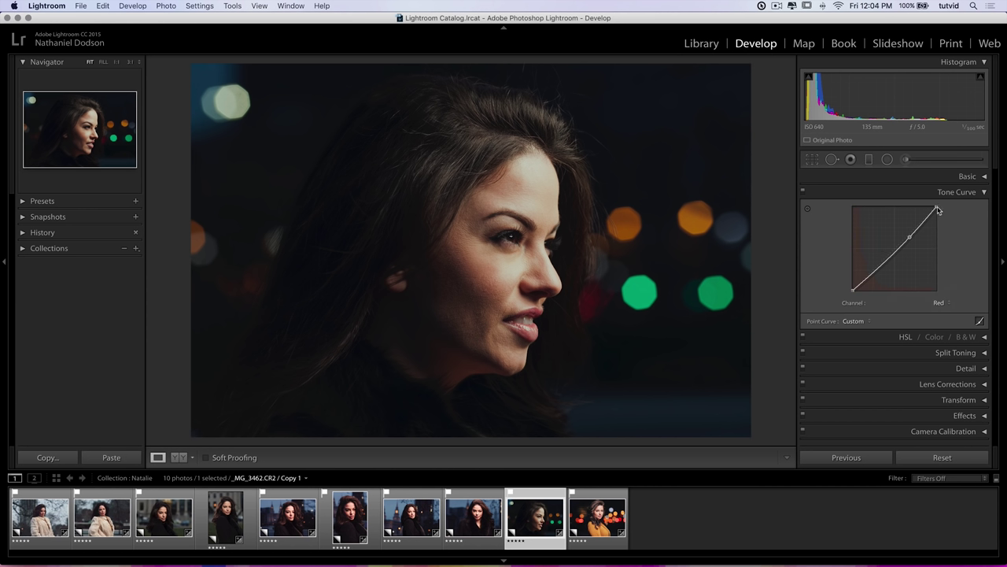
{"action": "left_click_drag", "start_coordinate": [936, 208], "coordinate": [937, 211]}
Step: Try a low shadow point and different black endpoint positions on the red curve, and undo the extreme change
{"action": "left_click_drag", "start_coordinate": [855, 287], "coordinate": [875, 281]}
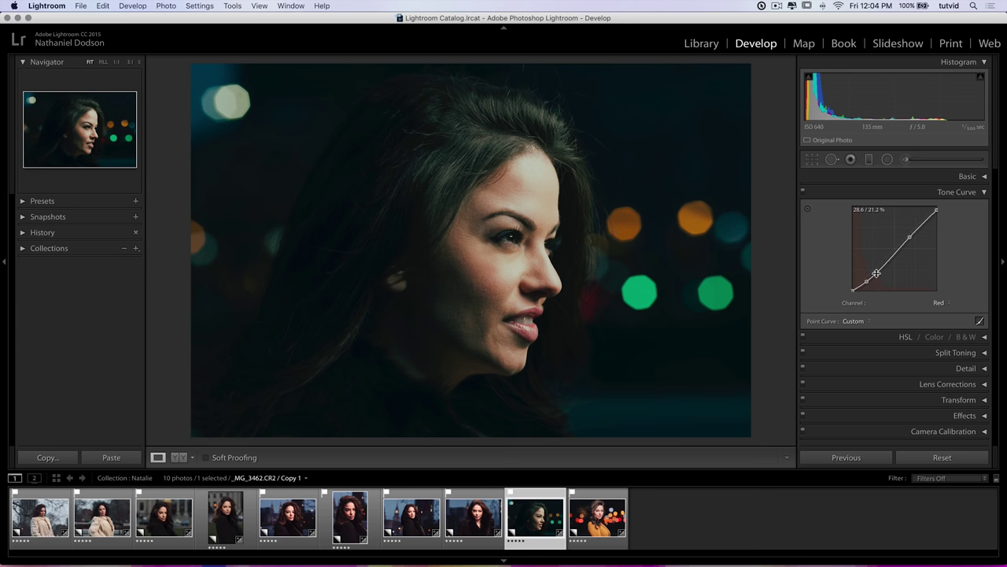
{"action": "double_click", "coordinate": [865, 281]}
{"action": "left_click_drag", "start_coordinate": [854, 290], "coordinate": [853, 286]}
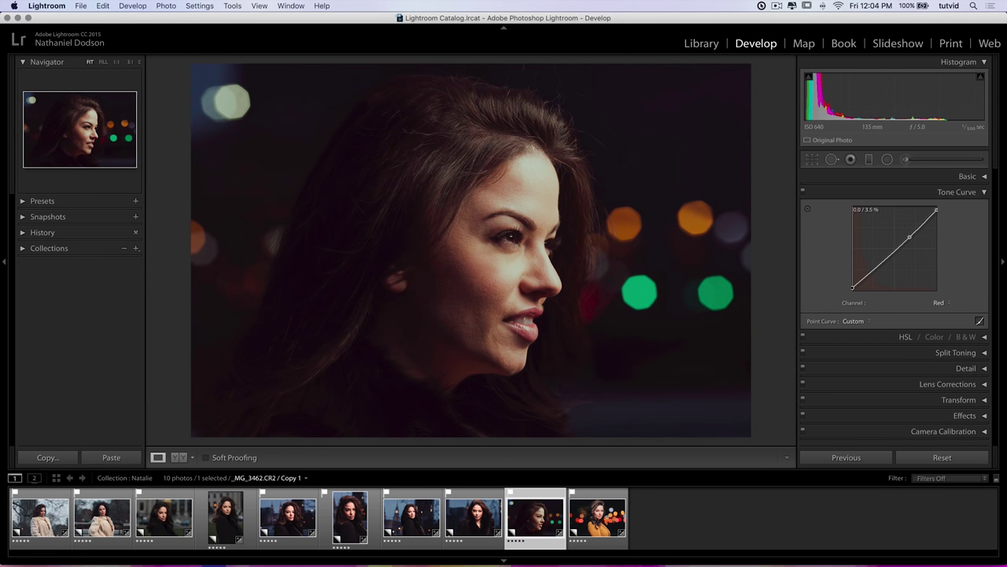
{"action": "mouse_move", "coordinate": [853, 286]}
{"action": "left_mouse_down"}
{"action": "mouse_move", "coordinate": [853, 229]}
{"action": "mouse_move", "coordinate": [853, 289]}
{"action": "left_mouse_up"}
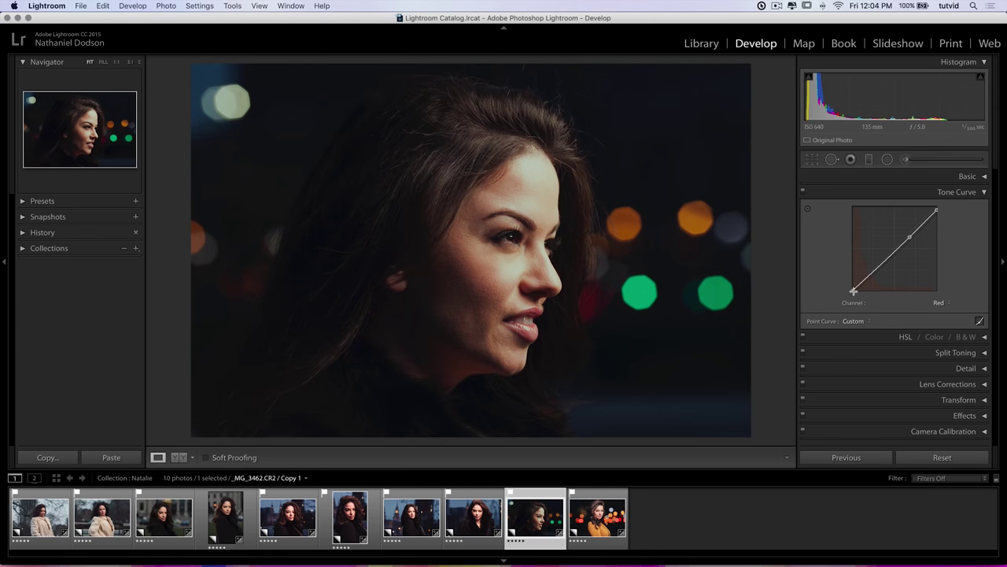
{"action": "mouse_move", "coordinate": [870, 275]}
{"action": "left_mouse_down"}
{"action": "mouse_move", "coordinate": [857, 318]}
{"action": "mouse_move", "coordinate": [858, 290]}
{"action": "left_mouse_up"}
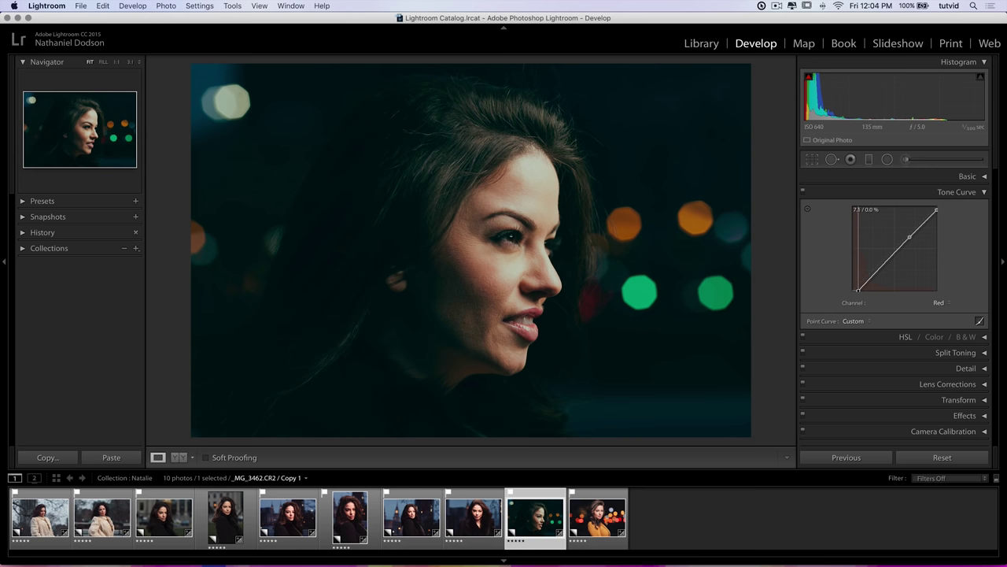
{"action": "left_click_drag", "start_coordinate": [858, 290], "coordinate": [855, 236]}
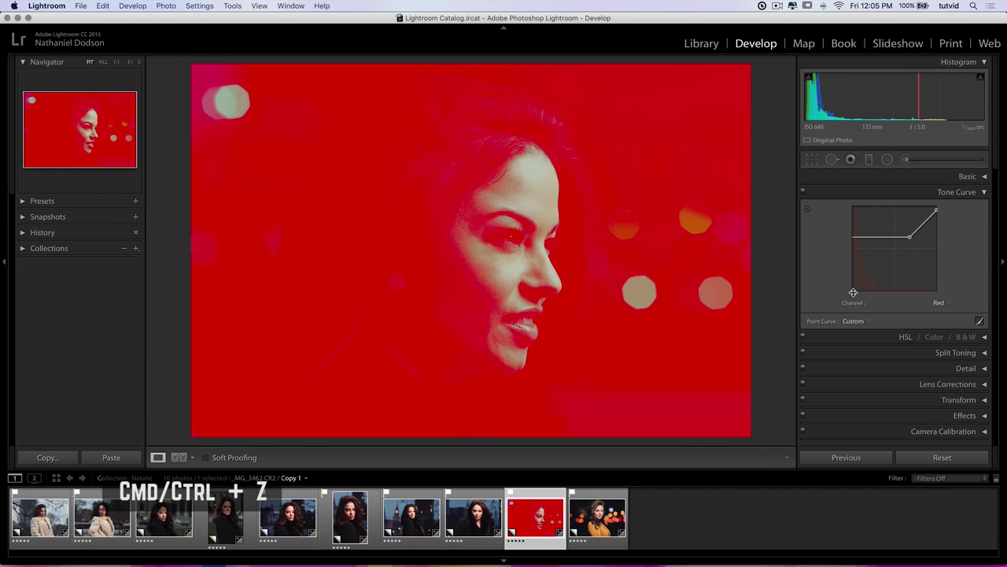
{"action": "key", "text": "super+z"}
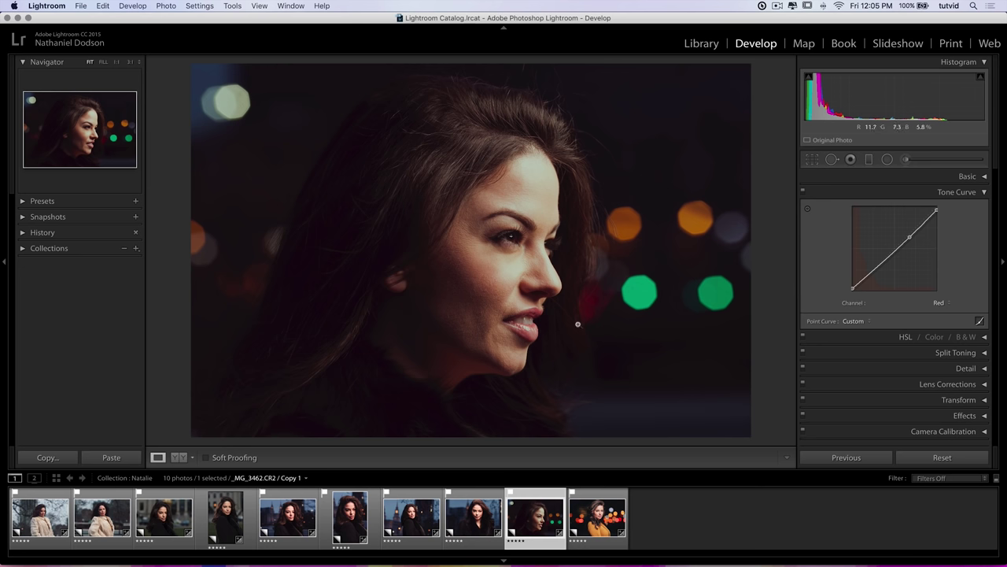
Step: Move the red curve's black endpoint slightly inward along the baseline to tint the shadows teal
{"action": "left_click_drag", "start_coordinate": [853, 290], "coordinate": [853, 291]}
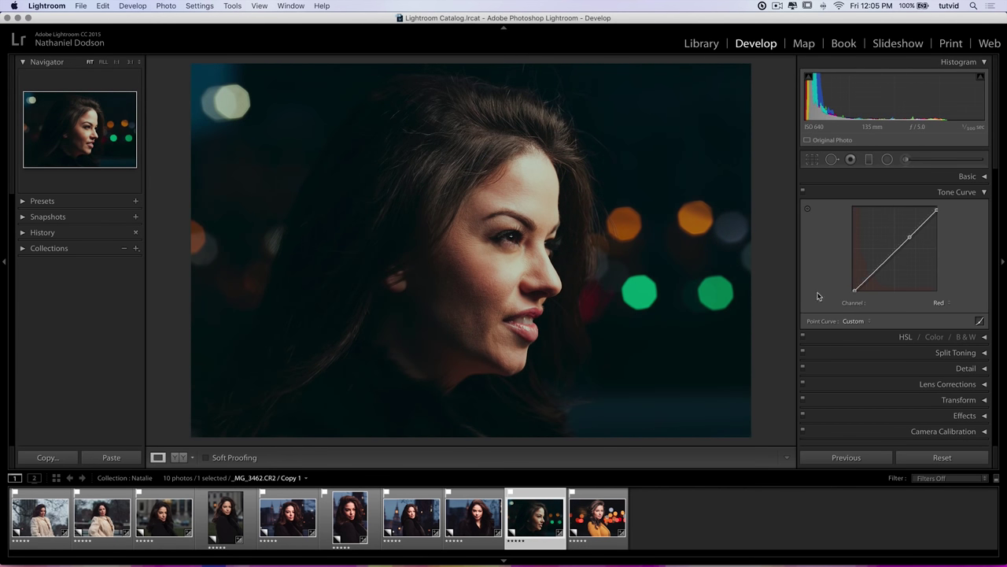
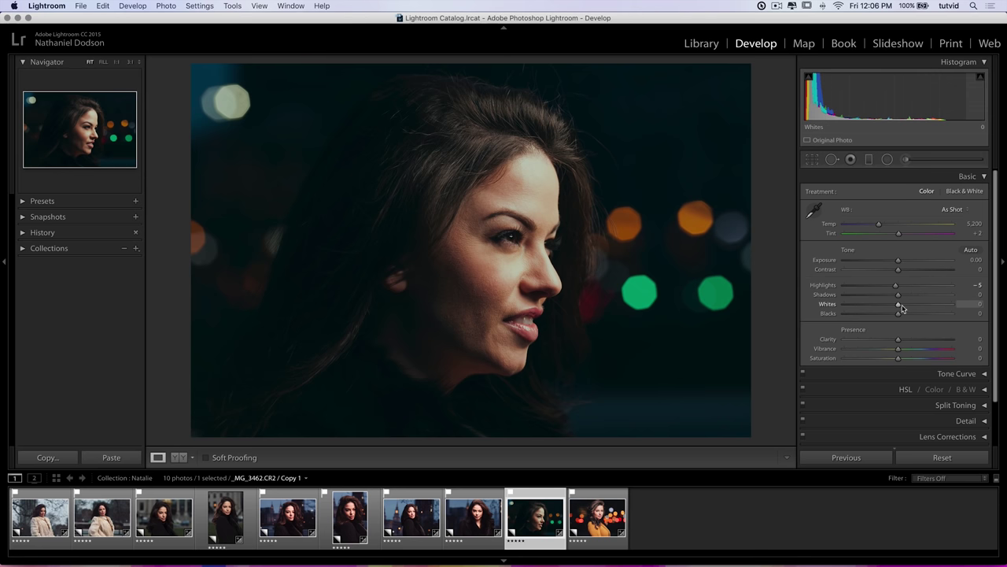
Step: Set Whites to -8 and Temp to 4,876 in the basic adjustments, and raise Clarity slightly
{"action": "left_click_drag", "start_coordinate": [898, 305], "coordinate": [894, 308]}
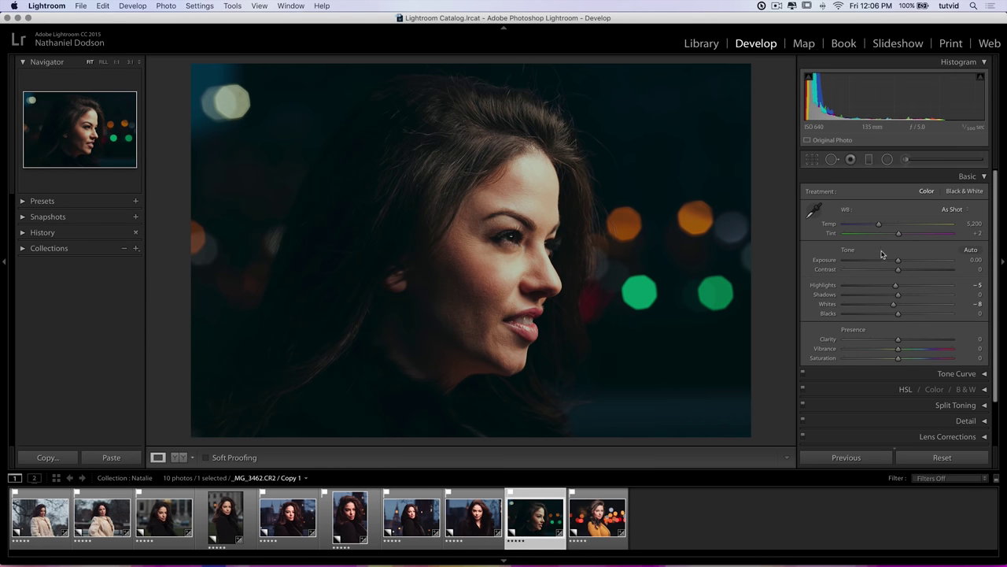
{"action": "mouse_move", "coordinate": [879, 226]}
{"action": "left_mouse_down"}
{"action": "mouse_move", "coordinate": [889, 227]}
{"action": "mouse_move", "coordinate": [876, 226]}
{"action": "left_mouse_up"}
{"action": "mouse_move", "coordinate": [899, 233]}
{"action": "left_mouse_down"}
{"action": "mouse_move", "coordinate": [908, 236]}
{"action": "mouse_move", "coordinate": [883, 237]}
{"action": "mouse_move", "coordinate": [905, 238]}
{"action": "mouse_move", "coordinate": [898, 242]}
{"action": "left_mouse_up"}
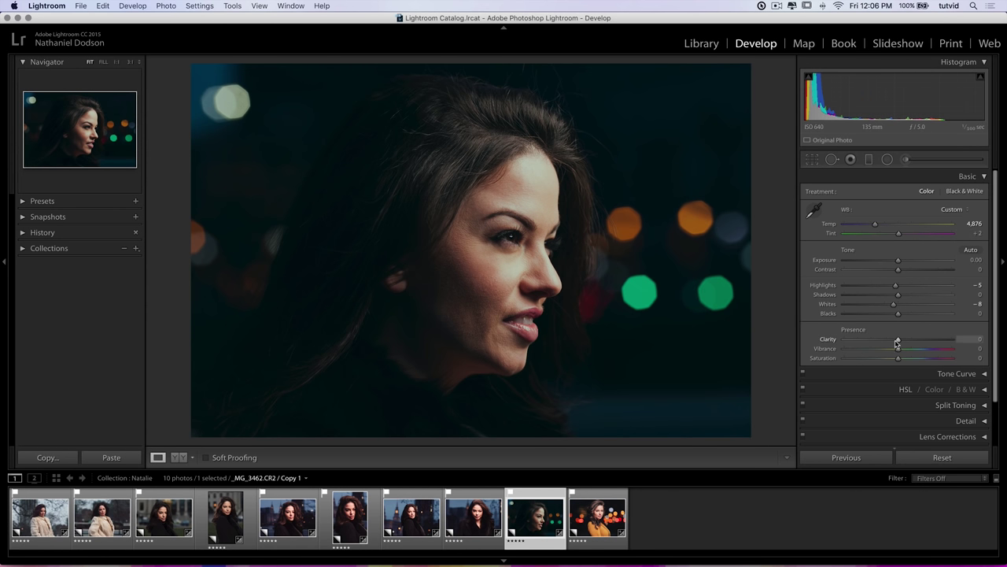
{"action": "mouse_move", "coordinate": [898, 343]}
{"action": "left_mouse_down"}
{"action": "mouse_move", "coordinate": [967, 339]}
{"action": "mouse_move", "coordinate": [898, 339]}
{"action": "mouse_move", "coordinate": [910, 351]}
{"action": "left_mouse_up"}
{"action": "left_click", "coordinate": [969, 176]}
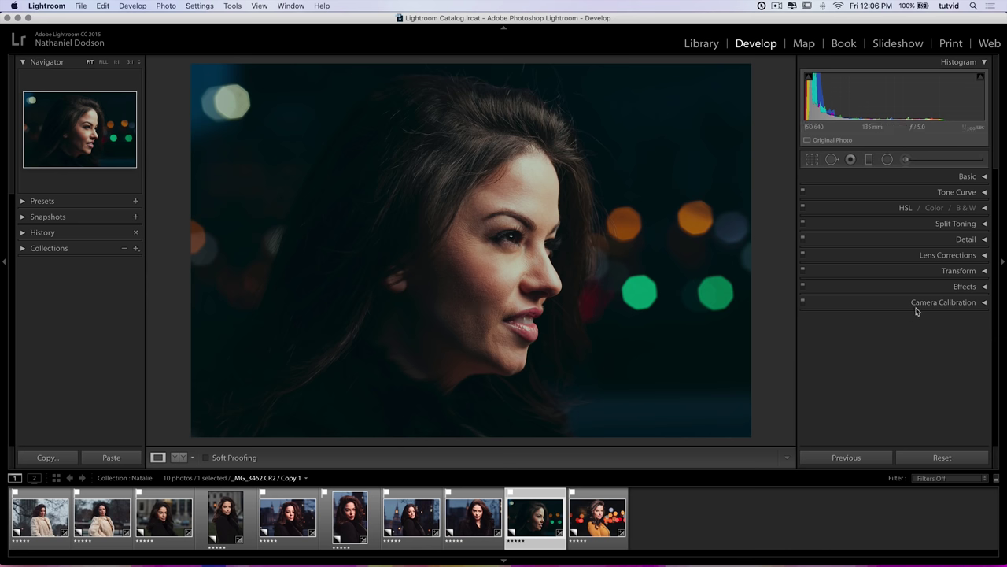
Step: Set the camera calibration profile to Camera Neutral and the shadows Tint to +58
{"action": "left_click", "coordinate": [957, 303]}
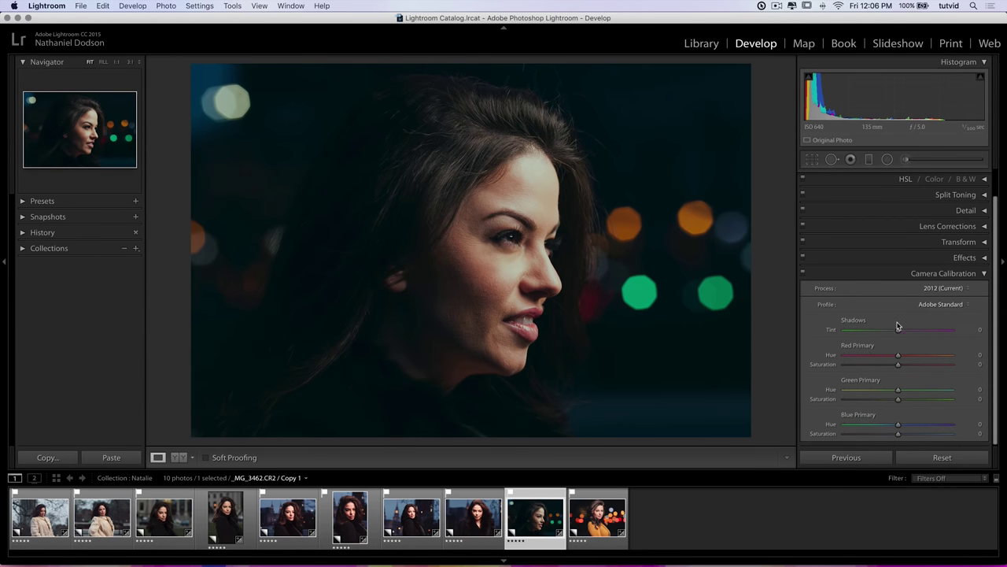
{"action": "left_click", "coordinate": [953, 305]}
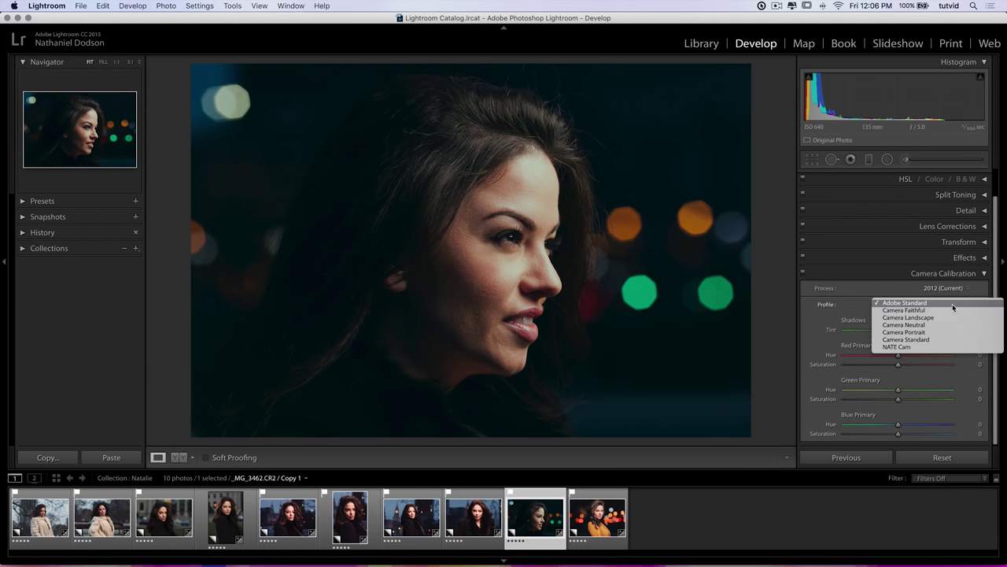
{"action": "left_click", "coordinate": [905, 324]}
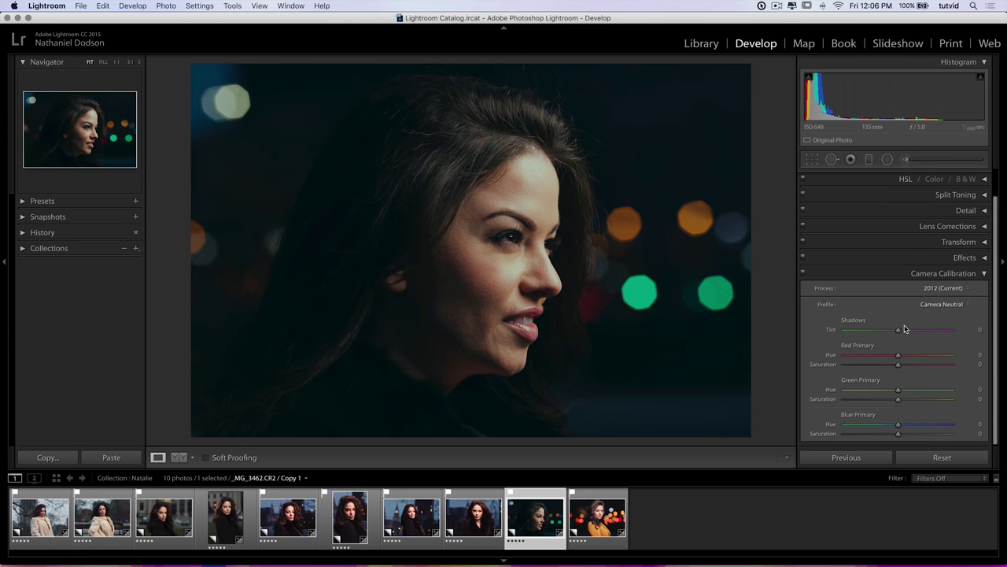
{"action": "left_click_drag", "start_coordinate": [899, 329], "coordinate": [930, 331]}
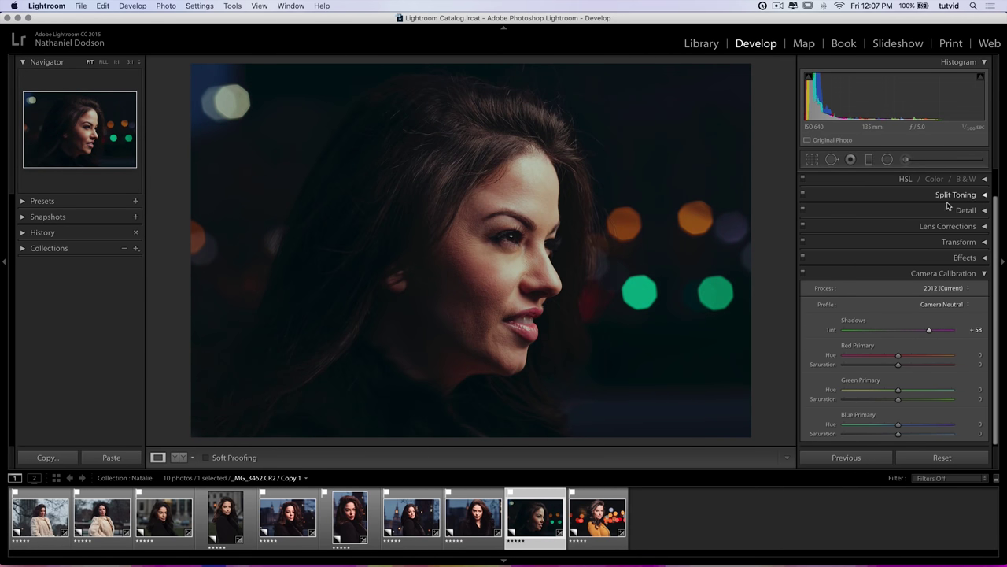
Step: Calibrate Red Primary to Hue +5, Saturation -13, Green Primary to Hue +8, Saturation +10, and Blue Primary Hue to +6, and compare with calibration off
{"action": "scroll", "coordinate": [944, 216], "scroll_direction": "up", "scroll_amount": 2}
{"action": "scroll", "coordinate": [948, 236], "scroll_direction": "down", "scroll_amount": 2}
{"action": "mouse_move", "coordinate": [899, 357]}
{"action": "left_mouse_down"}
{"action": "mouse_move", "coordinate": [850, 360]}
{"action": "mouse_move", "coordinate": [952, 362]}
{"action": "mouse_move", "coordinate": [899, 362]}
{"action": "left_mouse_up"}
{"action": "mouse_move", "coordinate": [897, 364]}
{"action": "left_mouse_down"}
{"action": "mouse_move", "coordinate": [923, 366]}
{"action": "mouse_move", "coordinate": [889, 371]}
{"action": "left_mouse_up"}
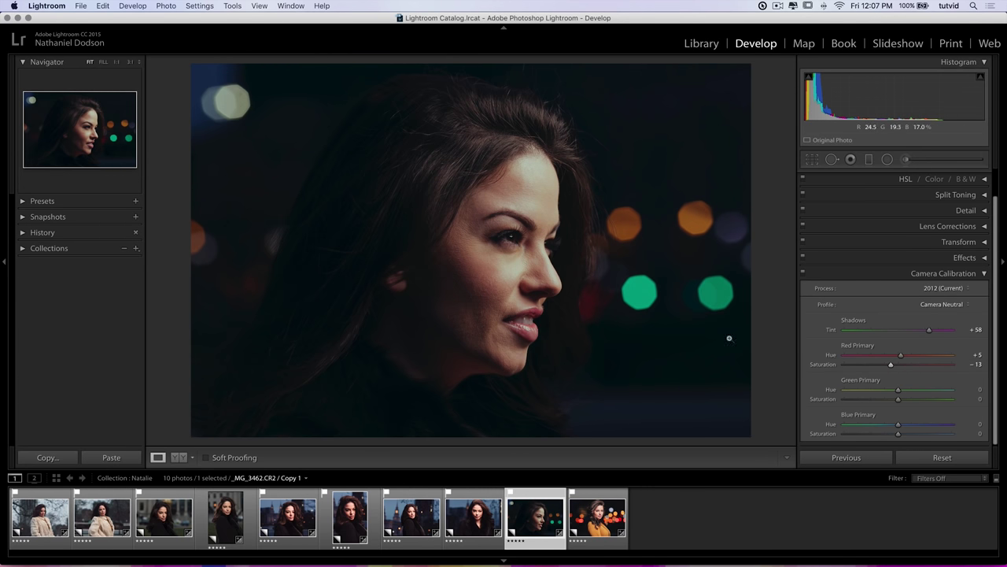
{"action": "left_click_drag", "start_coordinate": [900, 392], "coordinate": [909, 411]}
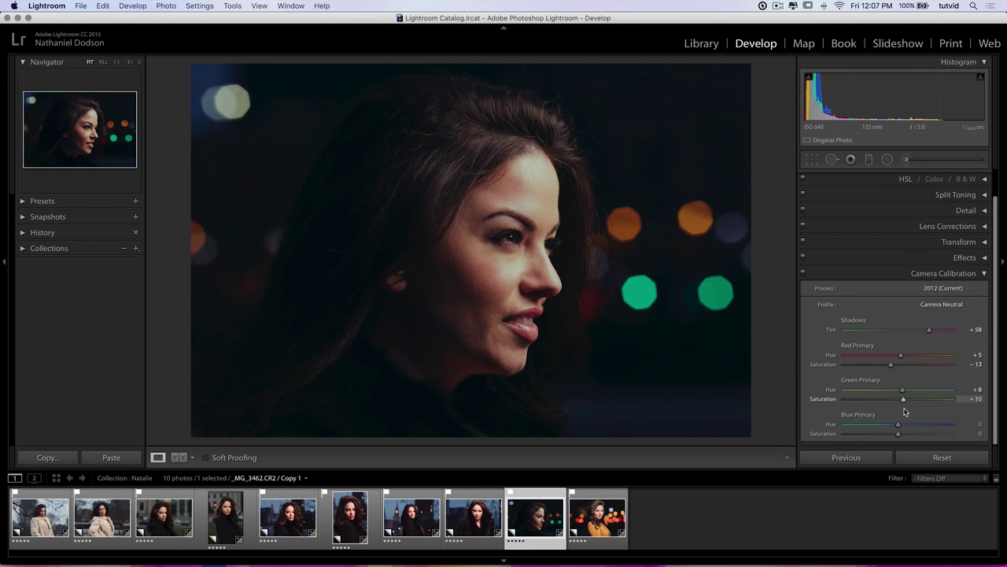
{"action": "left_click_drag", "start_coordinate": [899, 425], "coordinate": [874, 443]}
{"action": "left_click", "coordinate": [936, 273]}
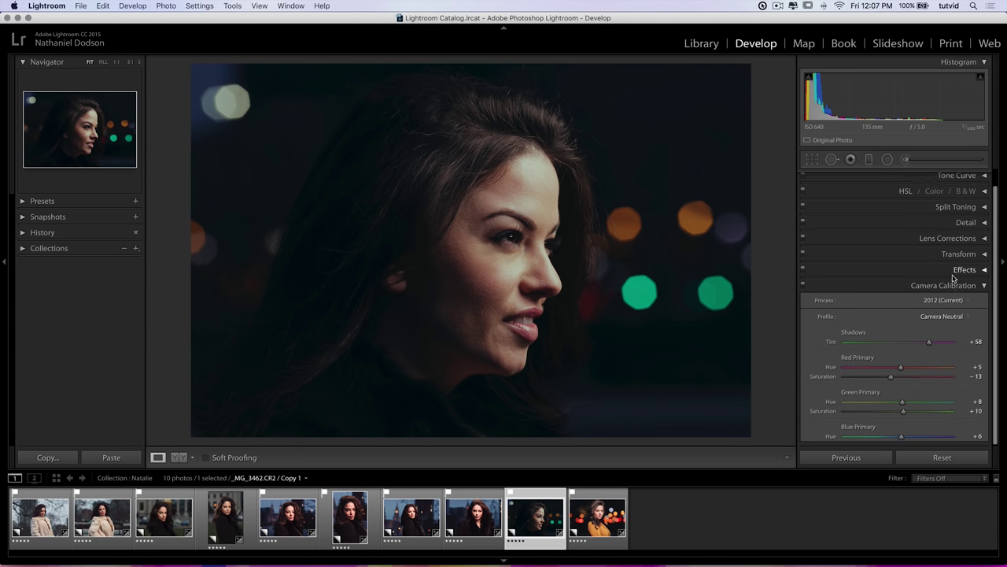
{"action": "left_click", "coordinate": [804, 303]}
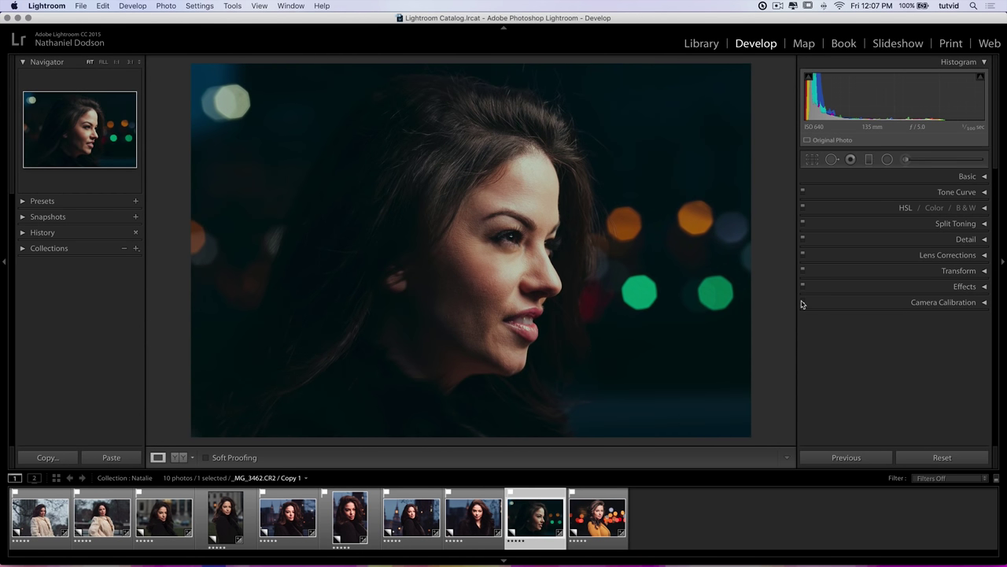
{"action": "left_click", "coordinate": [804, 304]}
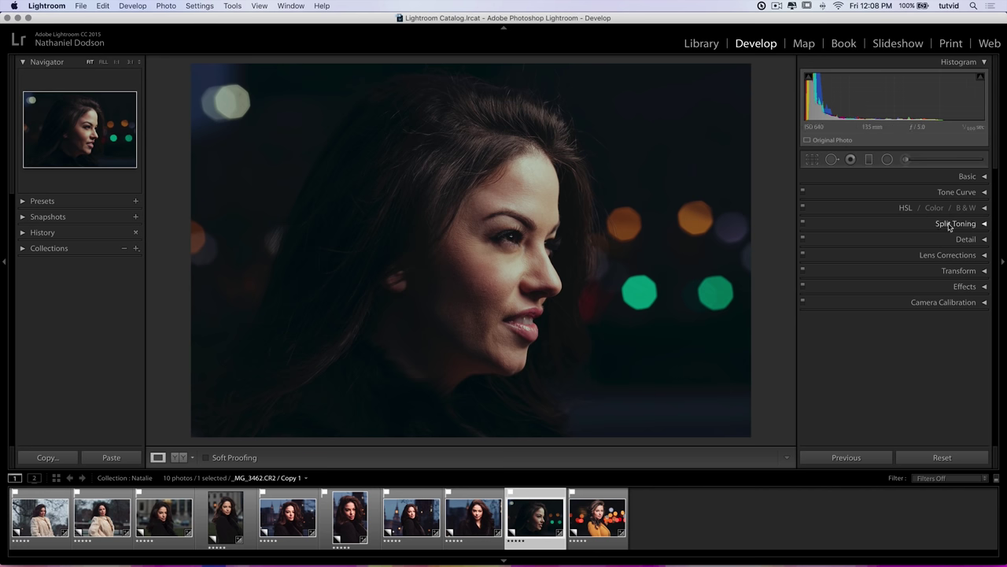
Step: Set Contrast to -19, Exposure to -0.30 and Saturation to +5 in the basic adjustments
{"action": "left_click", "coordinate": [967, 176]}
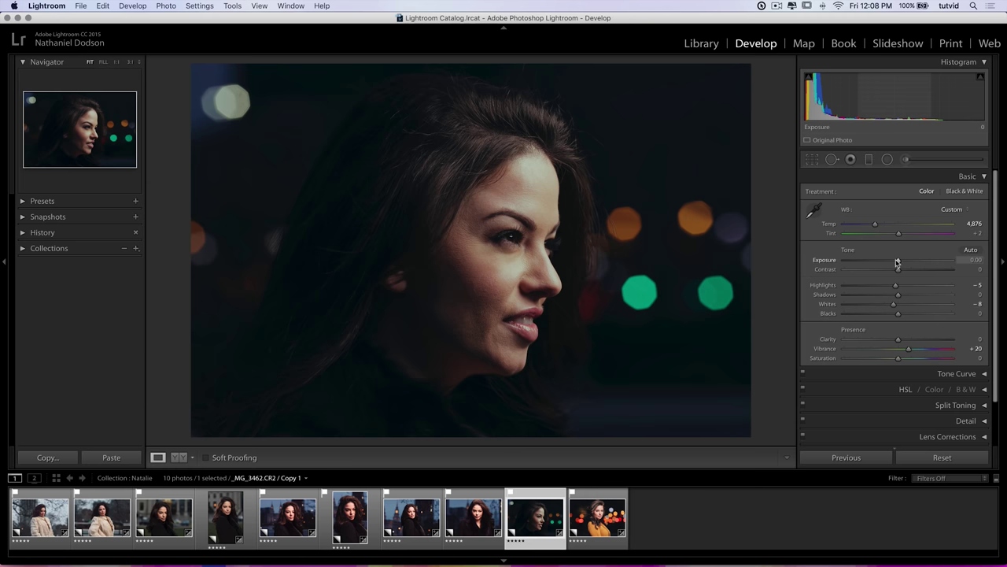
{"action": "left_click_drag", "start_coordinate": [899, 273], "coordinate": [887, 273]}
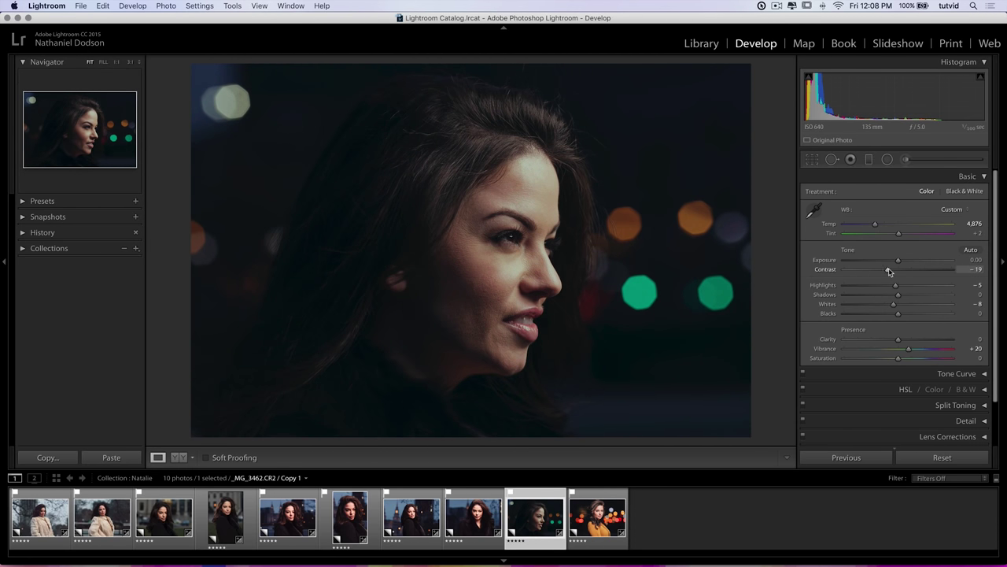
{"action": "left_click_drag", "start_coordinate": [898, 260], "coordinate": [895, 260]}
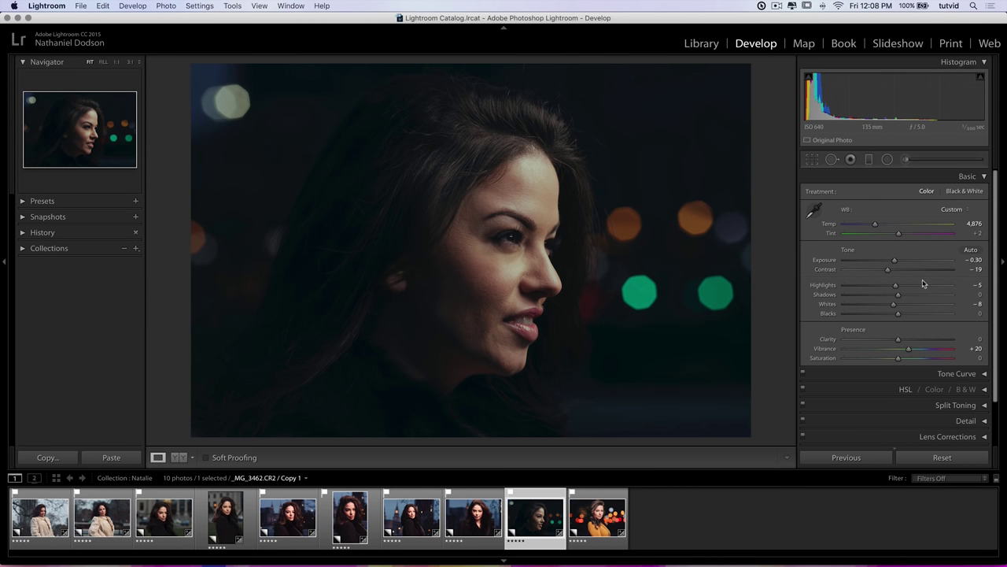
{"action": "left_click_drag", "start_coordinate": [898, 358], "coordinate": [903, 362]}
{"action": "left_click", "coordinate": [968, 176]}
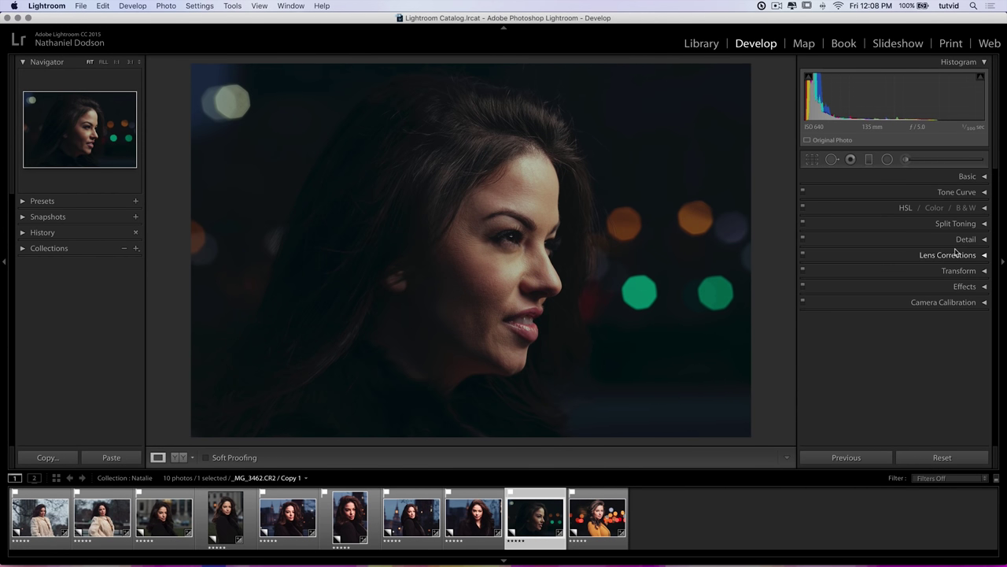
Step: Adjust the HSL hues by targeting colours in the photo, setting Orange to -1, Blue to +18 and Purple to +44
{"action": "left_click", "coordinate": [906, 208]}
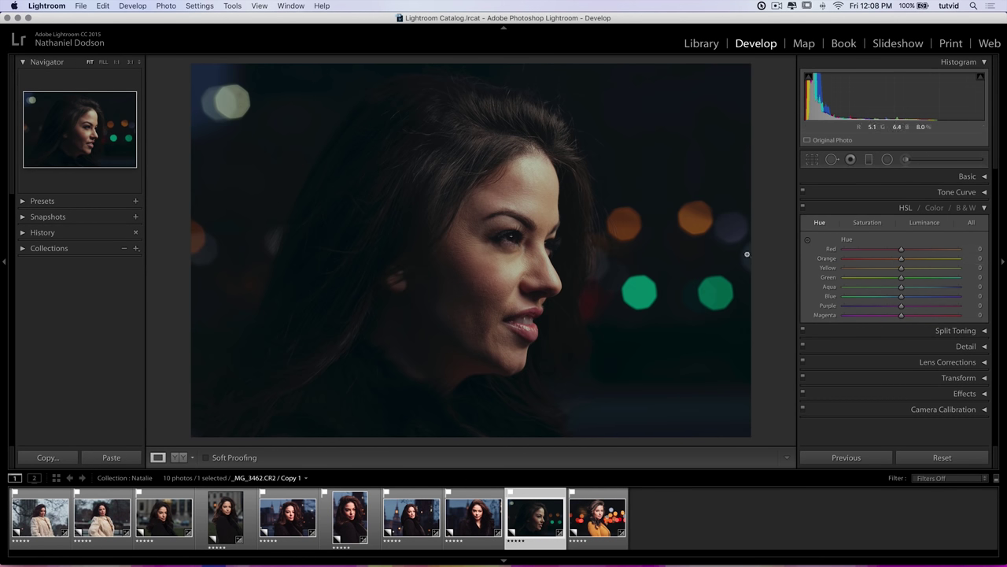
{"action": "left_click", "coordinate": [808, 240]}
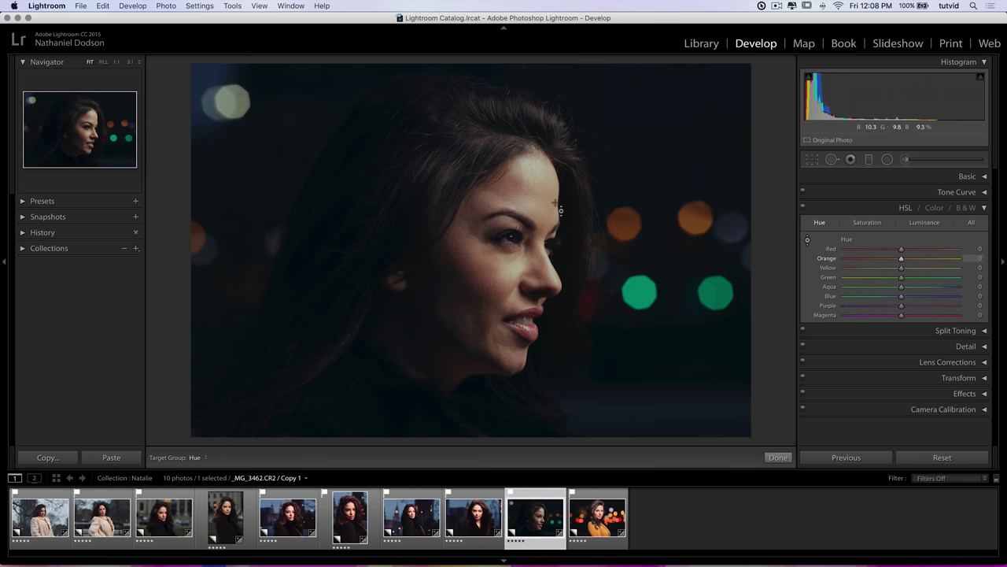
{"action": "left_click_drag", "start_coordinate": [526, 203], "coordinate": [526, 222]}
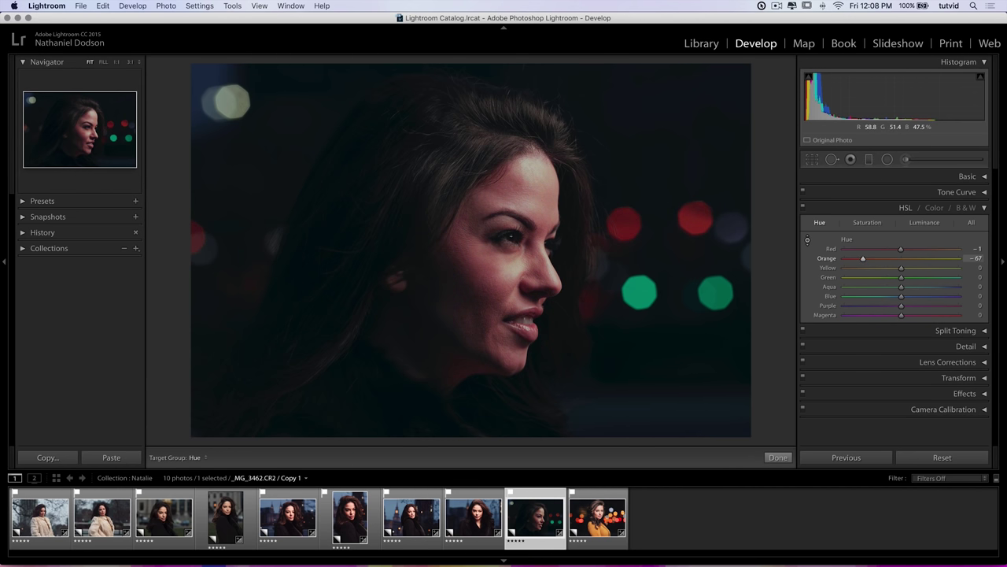
{"action": "key", "text": "super+z"}
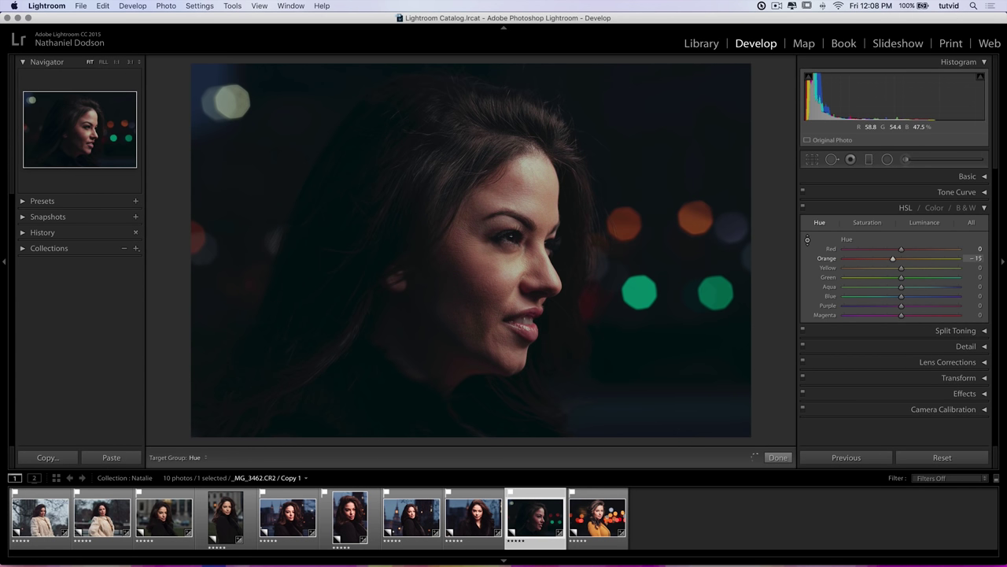
{"action": "left_click_drag", "start_coordinate": [525, 203], "coordinate": [526, 193]}
{"action": "mouse_move", "coordinate": [394, 236]}
{"action": "left_mouse_down"}
{"action": "mouse_move", "coordinate": [393, 284]}
{"action": "mouse_move", "coordinate": [393, 228]}
{"action": "left_mouse_up"}
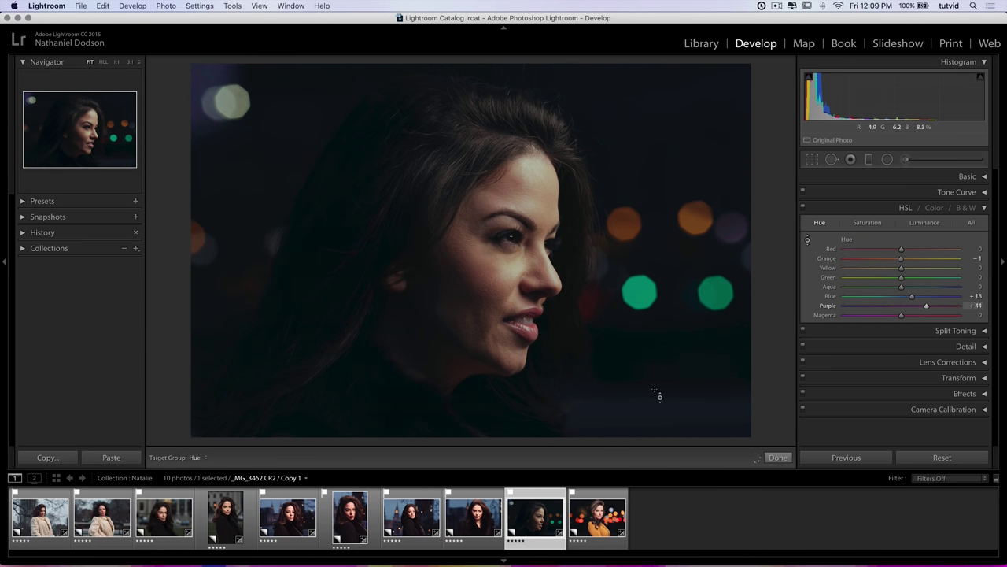
Step: Set HSL saturation to Red -4, Orange -6, Blue +12 and Purple +15, and compare the photo with the HSL adjustments off
{"action": "left_click", "coordinate": [867, 222]}
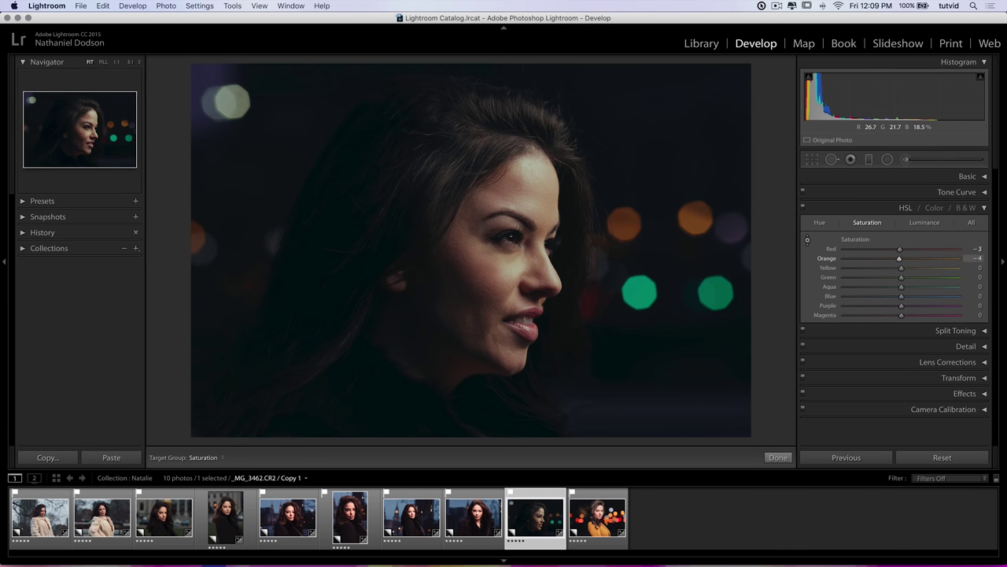
{"action": "left_click_drag", "start_coordinate": [488, 228], "coordinate": [488, 230]}
{"action": "left_click_drag", "start_coordinate": [679, 418], "coordinate": [678, 405]}
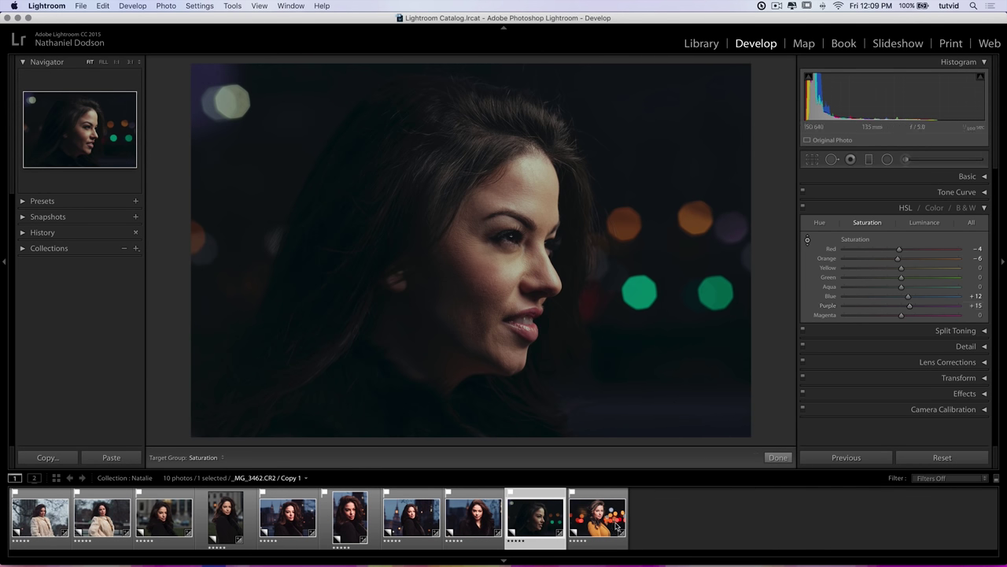
{"action": "left_click", "coordinate": [804, 209]}
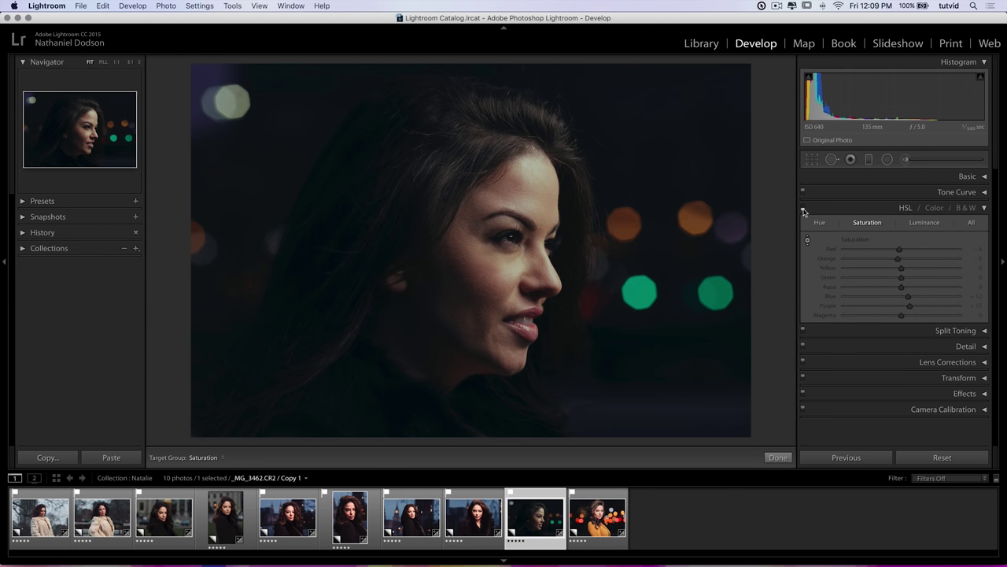
{"action": "left_click", "coordinate": [804, 209]}
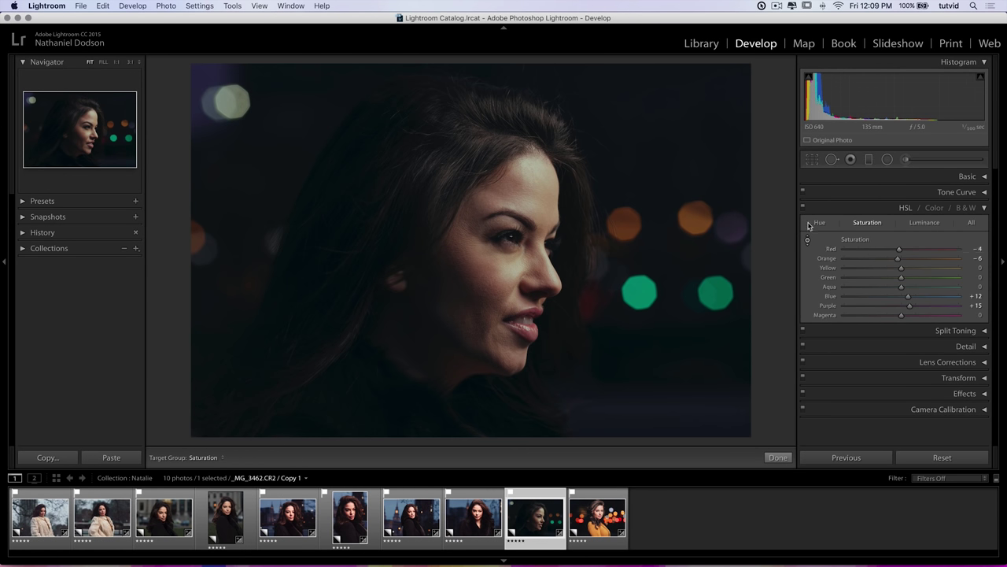
Step: Darken the skin tones with HSL luminance at Red -7, Orange -16 and Yellow -6, and stop targeted adjustment
{"action": "left_click", "coordinate": [925, 222]}
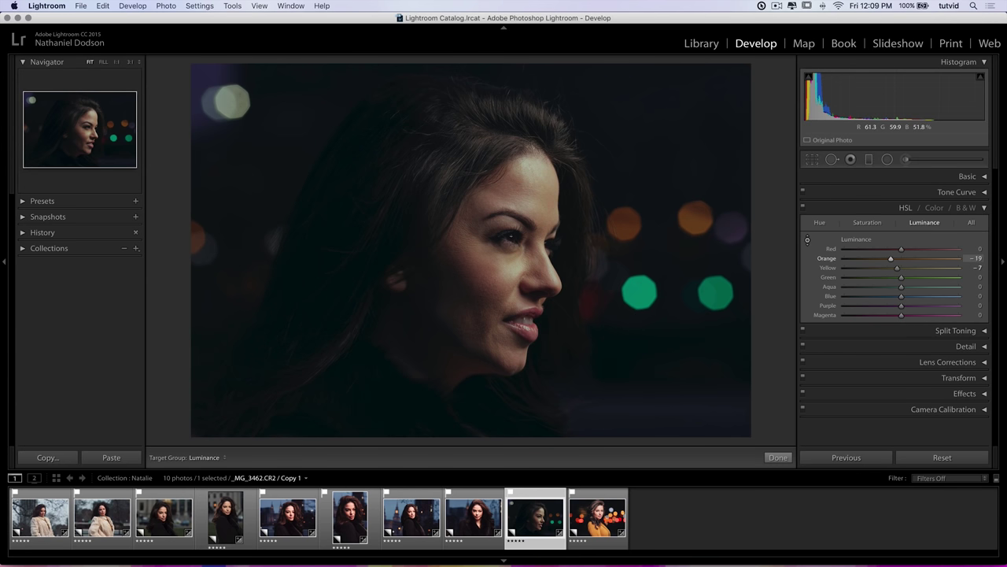
{"action": "left_click_drag", "start_coordinate": [532, 183], "coordinate": [532, 174]}
{"action": "left_click", "coordinate": [905, 208]}
{"action": "left_click", "coordinate": [903, 208]}
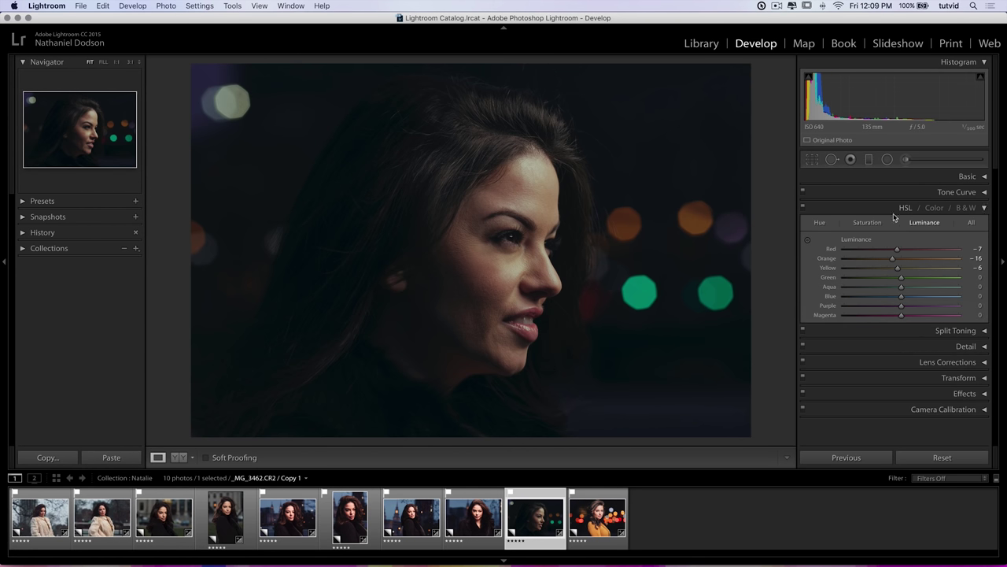
Step: Review the HSL settings for hue, saturation and luminance
{"action": "left_click", "coordinate": [820, 223]}
{"action": "left_click", "coordinate": [867, 224]}
{"action": "left_click", "coordinate": [821, 224]}
{"action": "left_click", "coordinate": [870, 225]}
{"action": "left_click", "coordinate": [927, 224]}
{"action": "left_click", "coordinate": [870, 226]}
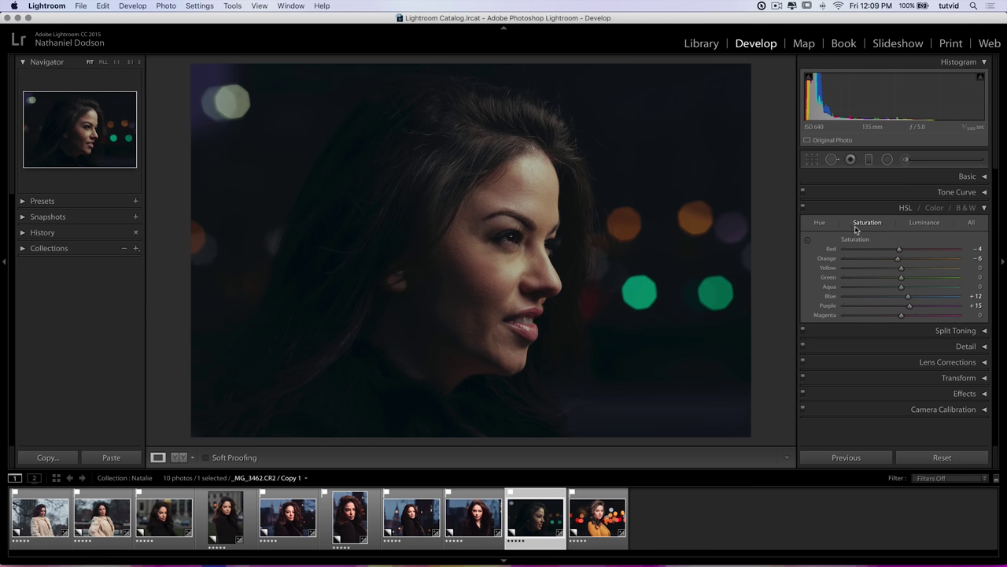
{"action": "left_click", "coordinate": [820, 224]}
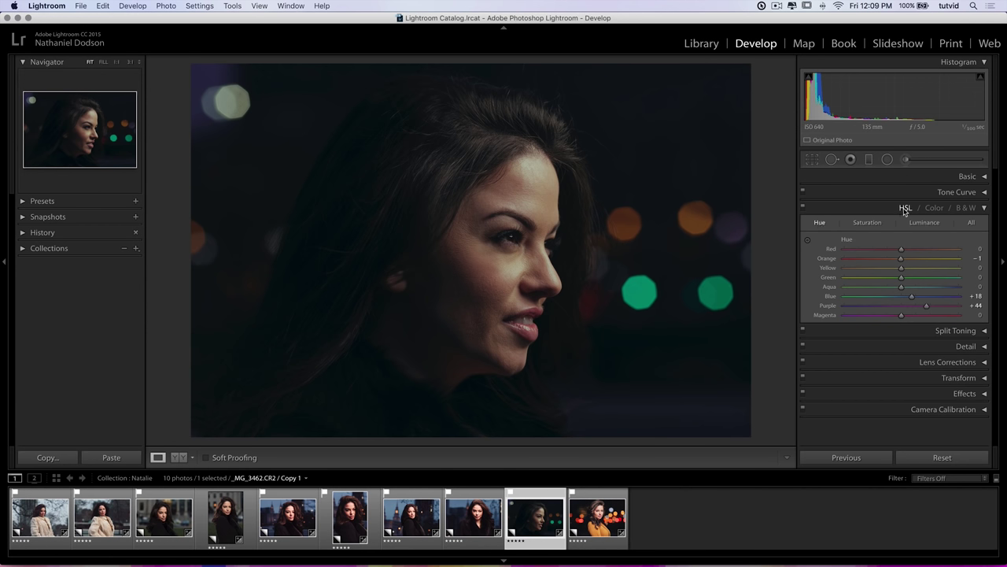
{"action": "left_click", "coordinate": [905, 209]}
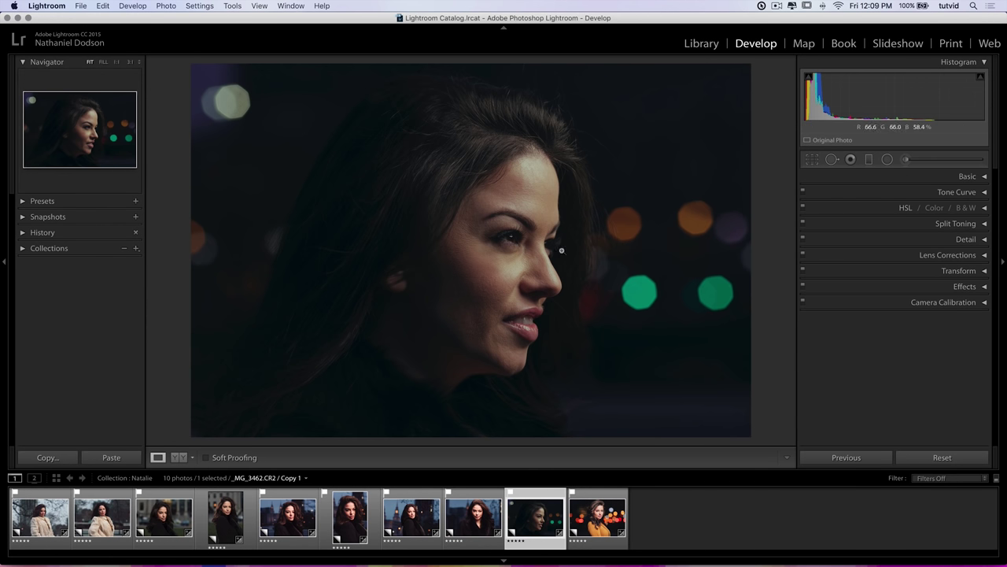
Step: Tint the split-toning shadows blue with Hue 224 and Saturation 20
{"action": "left_click", "coordinate": [956, 224]}
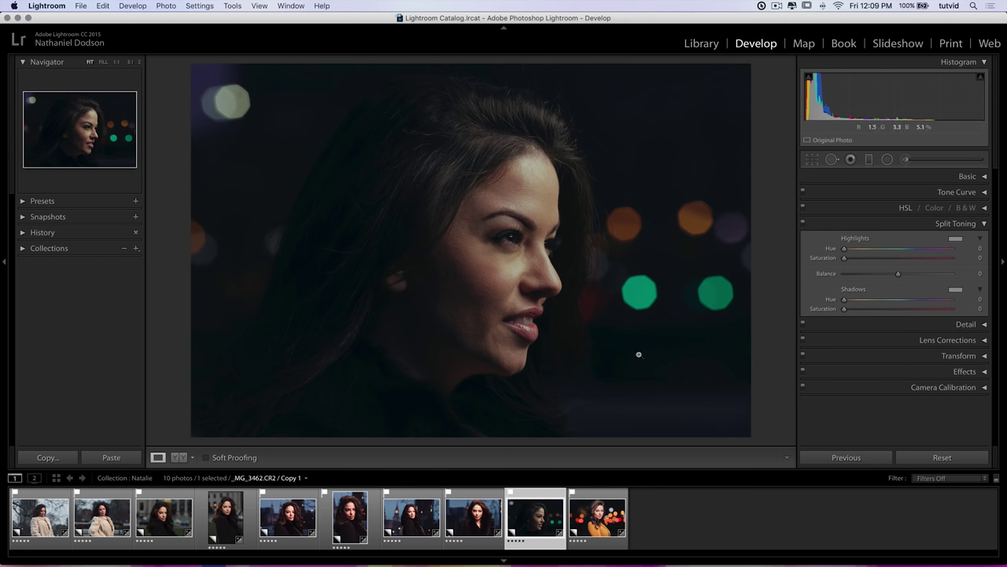
{"action": "left_click", "coordinate": [956, 289]}
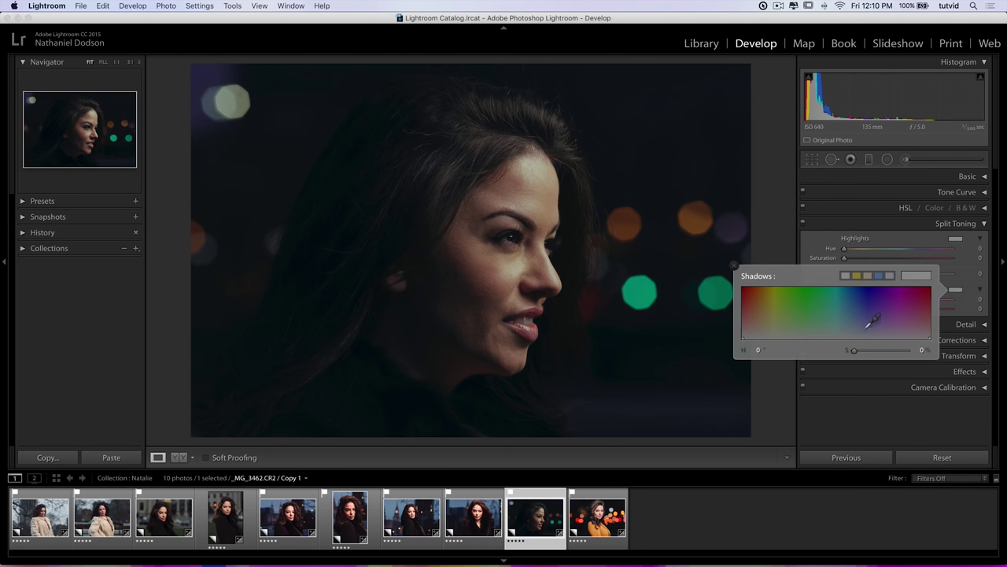
{"action": "left_click_drag", "start_coordinate": [855, 317], "coordinate": [856, 315]}
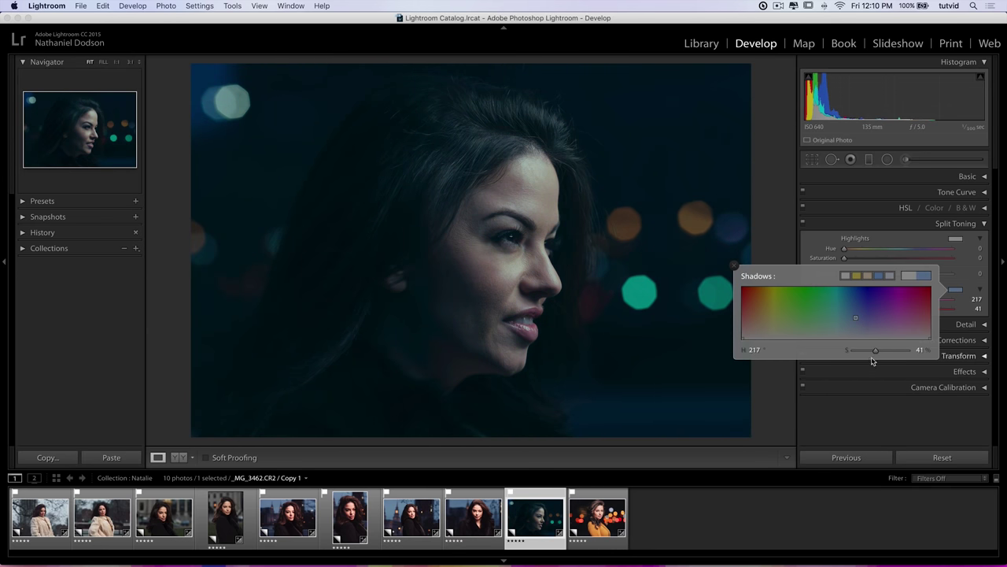
{"action": "left_click_drag", "start_coordinate": [874, 350], "coordinate": [865, 352]}
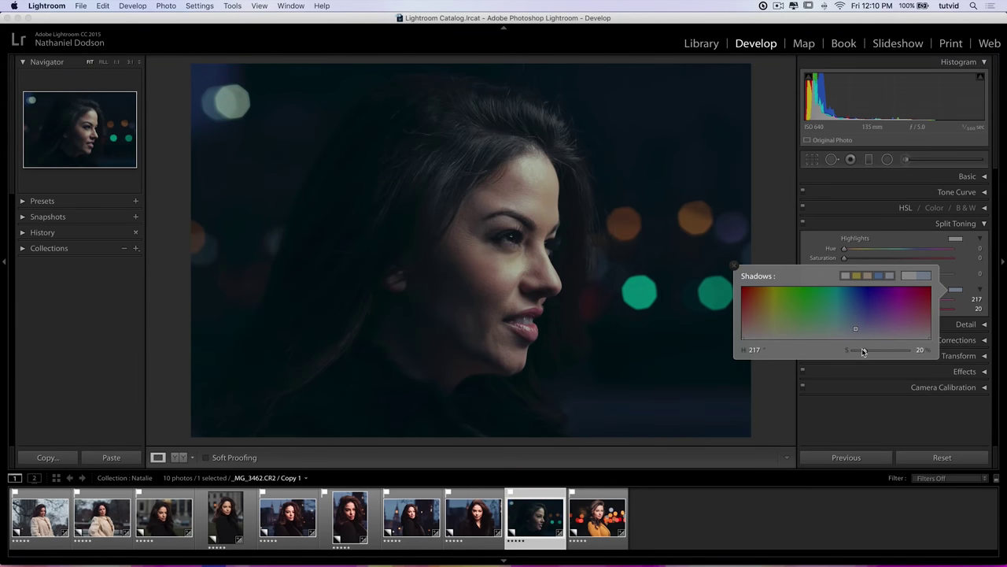
{"action": "left_click", "coordinate": [733, 265]}
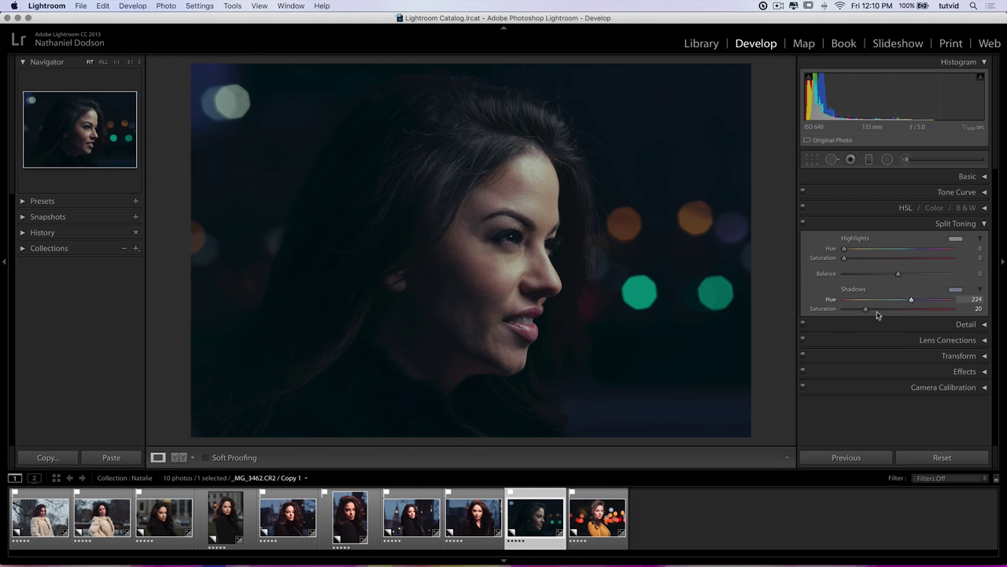
Step: Reduce the split-toning shadows Saturation to 8, set Balance to -59, and compare the photo with split toning off
{"action": "mouse_move", "coordinate": [863, 311]}
{"action": "left_mouse_down"}
{"action": "mouse_move", "coordinate": [877, 313]}
{"action": "mouse_move", "coordinate": [867, 309]}
{"action": "left_mouse_up"}
{"action": "left_click_drag", "start_coordinate": [899, 276], "coordinate": [851, 311]}
{"action": "left_click", "coordinate": [803, 225]}
{"action": "left_click", "coordinate": [802, 225]}
{"action": "left_click", "coordinate": [802, 224]}
{"action": "left_click", "coordinate": [803, 225]}
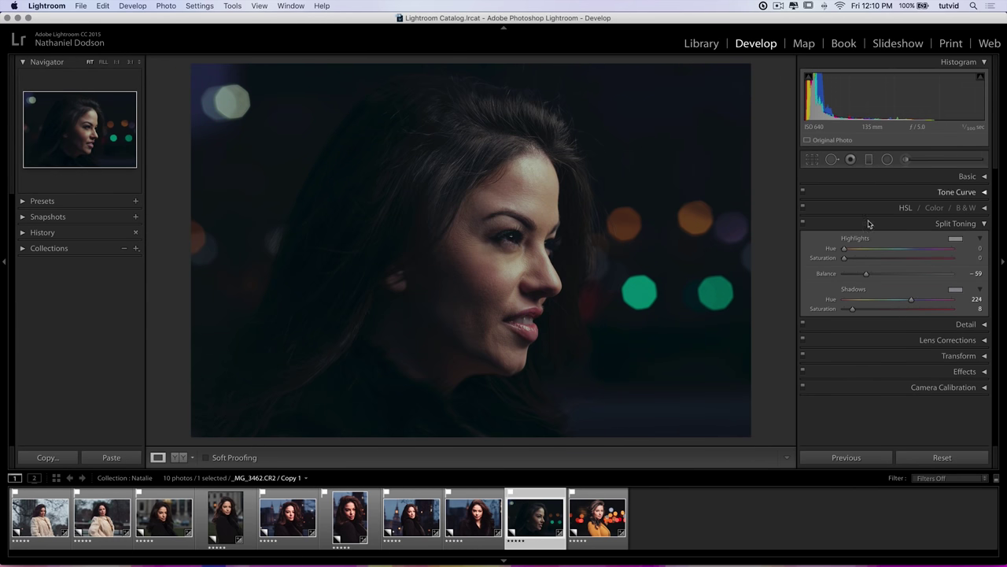
{"action": "left_click", "coordinate": [965, 226]}
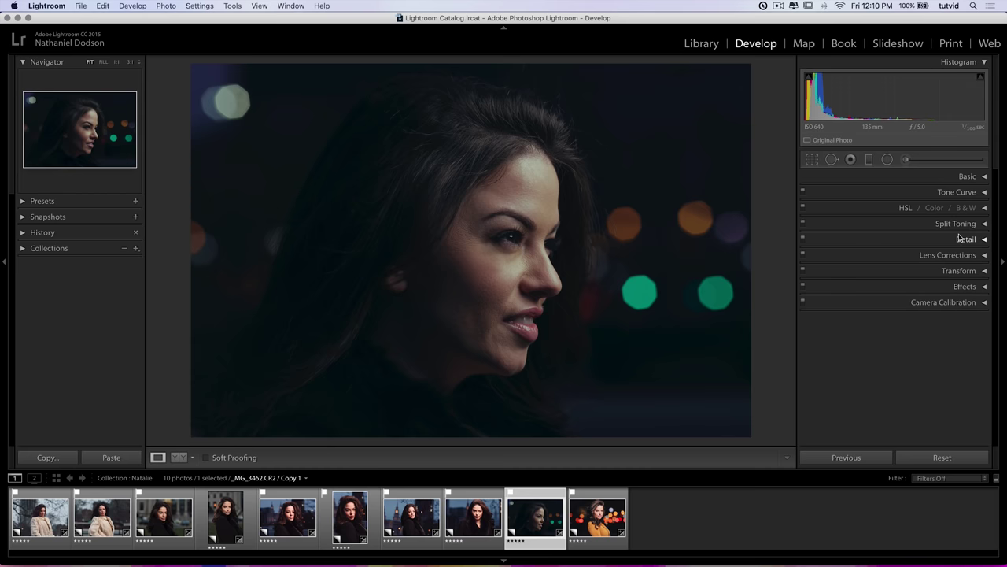
Step: Reset the basic Contrast adjustment to 0
{"action": "left_click", "coordinate": [970, 178]}
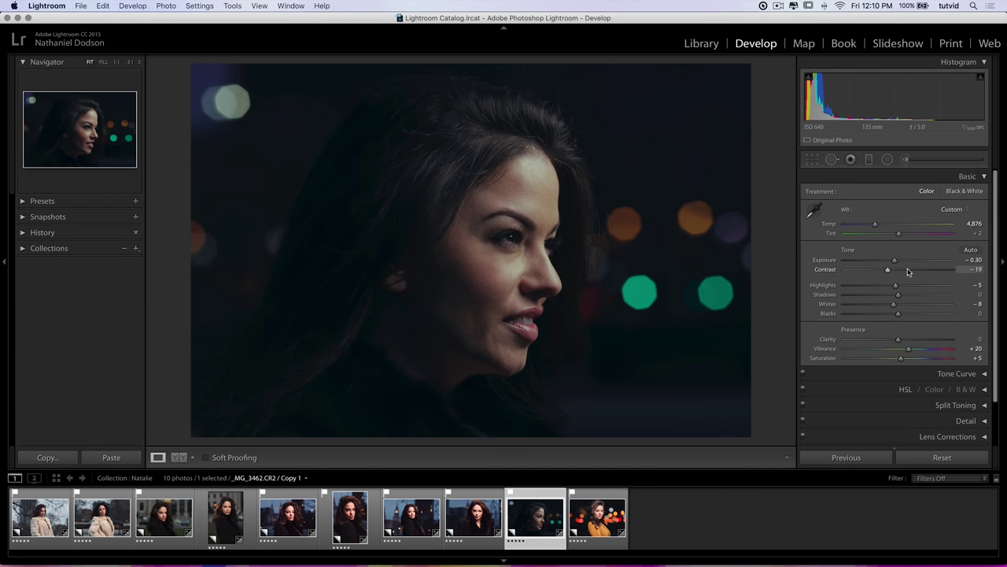
{"action": "left_click_drag", "start_coordinate": [889, 272], "coordinate": [893, 273]}
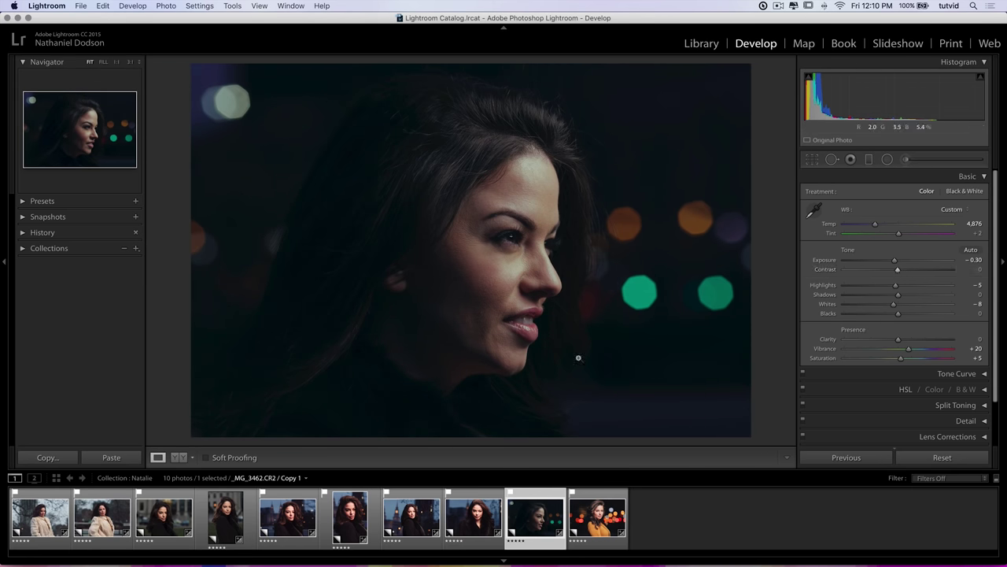
{"action": "left_click", "coordinate": [968, 176]}
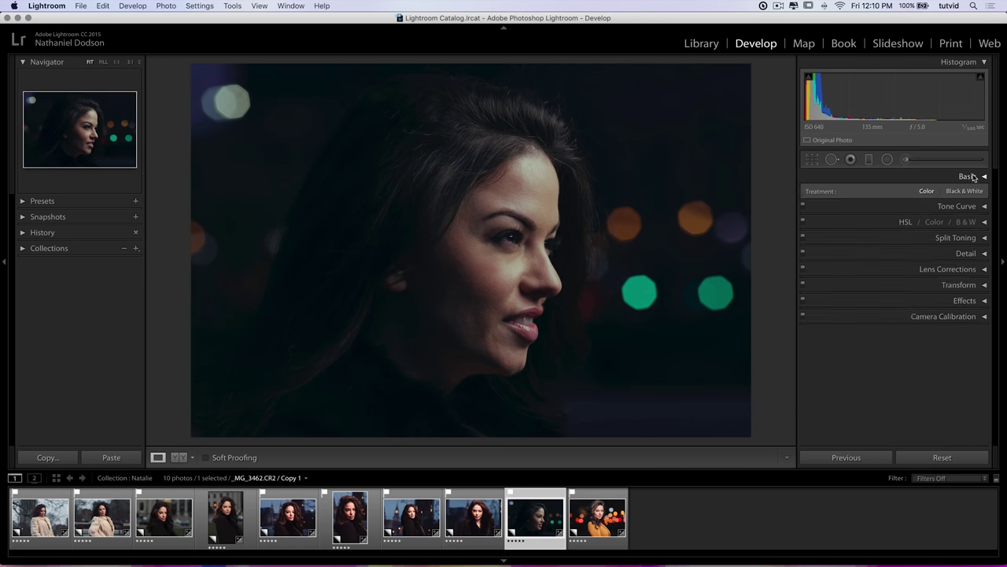
Step: Switch the tone curve to the RGB channel and raise its upper-midtone and shadow points for a brighter, steeper curve
{"action": "left_click", "coordinate": [957, 193]}
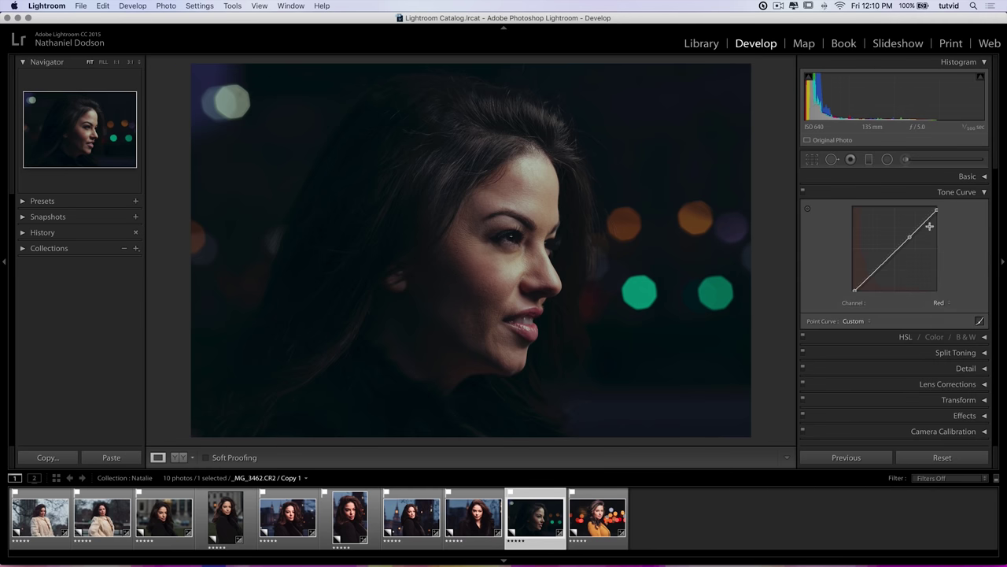
{"action": "left_click", "coordinate": [940, 303]}
{"action": "left_click", "coordinate": [935, 294]}
{"action": "left_click_drag", "start_coordinate": [872, 275], "coordinate": [872, 274]}
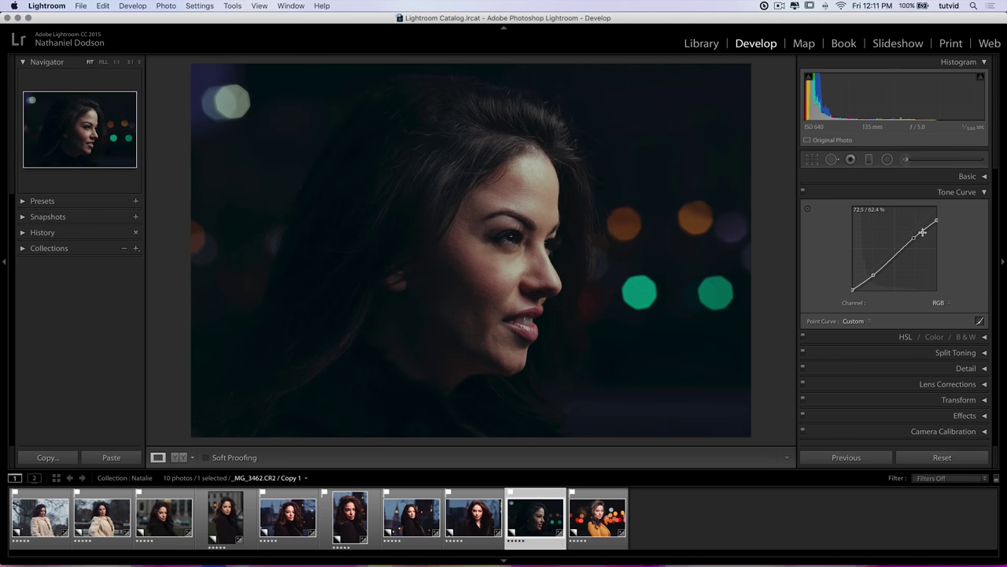
{"action": "left_click_drag", "start_coordinate": [912, 238], "coordinate": [916, 233]}
{"action": "left_click_drag", "start_coordinate": [873, 275], "coordinate": [880, 269]}
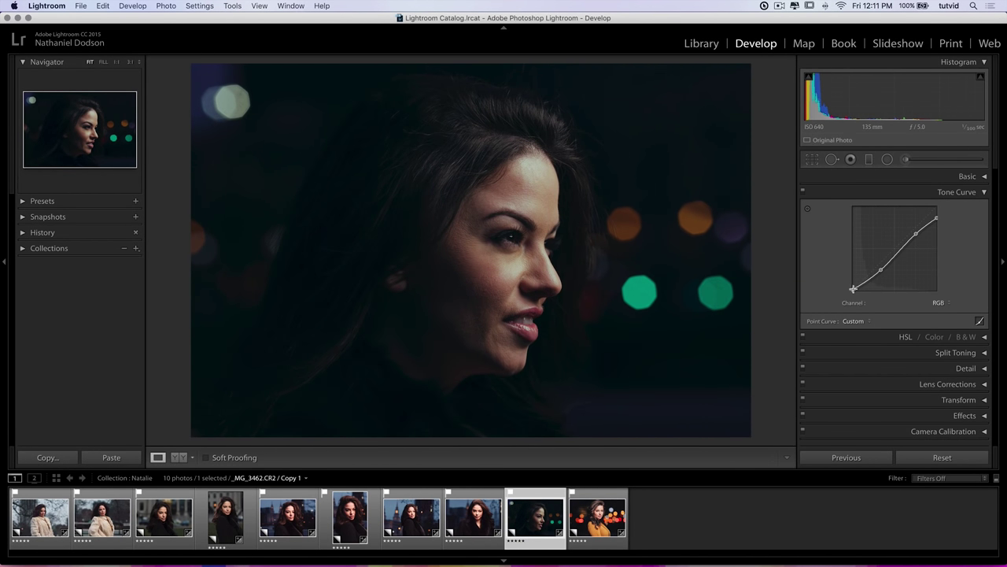
Step: Flatten the RGB curve with points at about 25.9/20.8 % and 70.6/55.7 %, lower its highlight end, and compare with the curve off
{"action": "left_click_drag", "start_coordinate": [916, 234], "coordinate": [917, 237]}
{"action": "left_click_drag", "start_coordinate": [882, 269], "coordinate": [874, 273]}
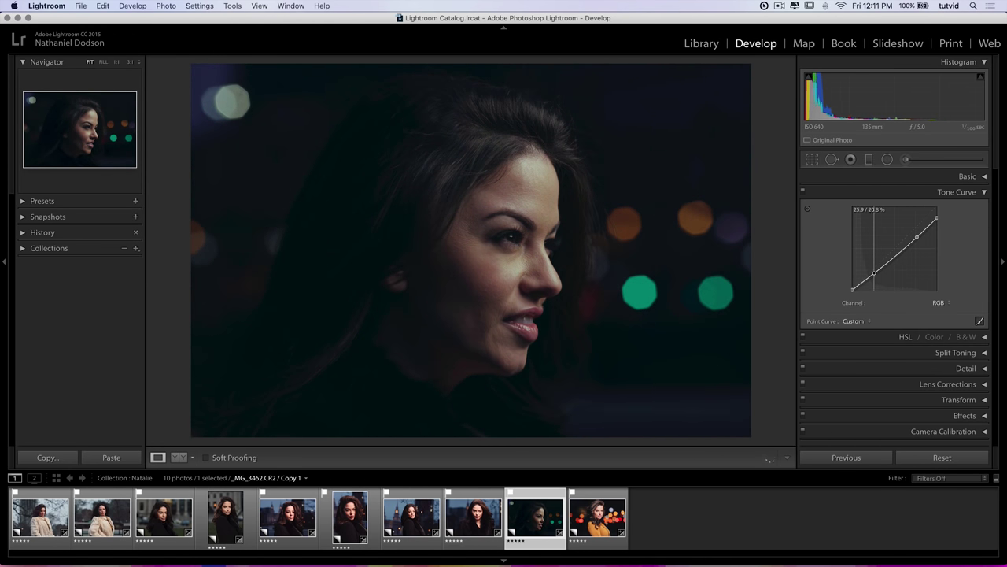
{"action": "mouse_move", "coordinate": [917, 237]}
{"action": "left_mouse_down"}
{"action": "mouse_move", "coordinate": [937, 222]}
{"action": "mouse_move", "coordinate": [912, 244]}
{"action": "left_mouse_up"}
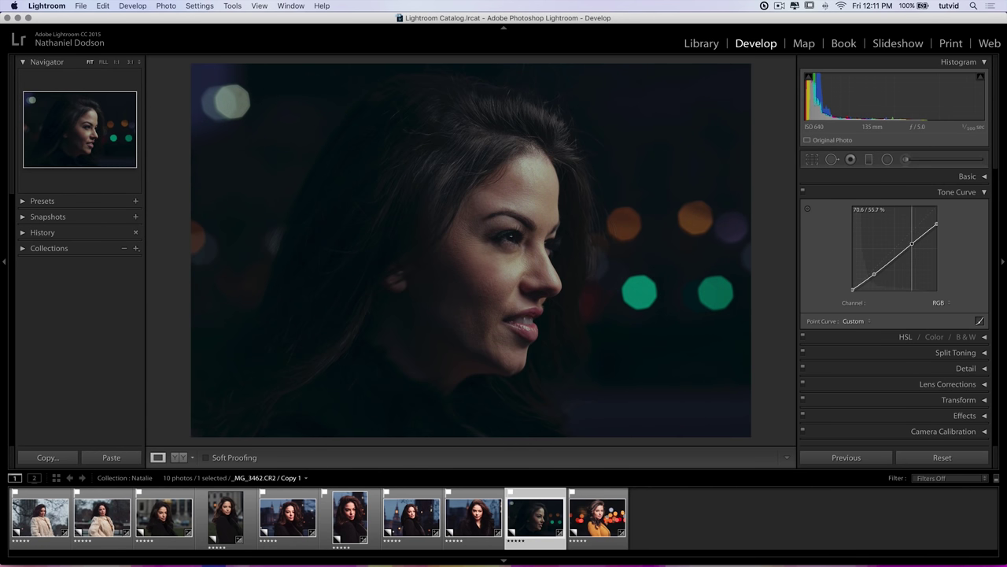
{"action": "left_click", "coordinate": [804, 192]}
{"action": "left_click", "coordinate": [804, 193]}
{"action": "left_click", "coordinate": [966, 192]}
Step: Lower the basic Exposure to -0.40 and compare the graded photo with its unedited version
{"action": "left_click", "coordinate": [970, 176]}
{"action": "left_click_drag", "start_coordinate": [898, 259], "coordinate": [894, 262]}
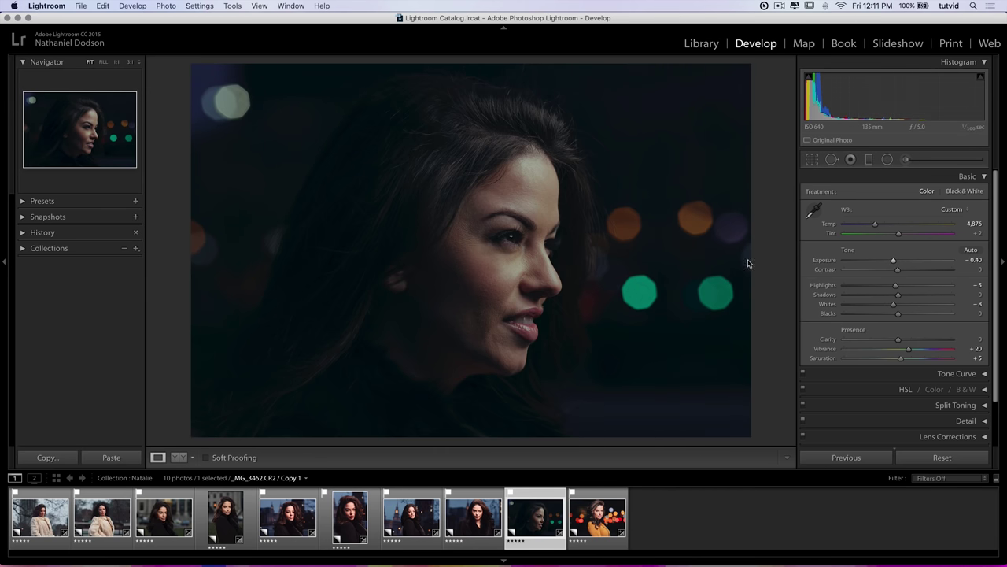
{"action": "left_click", "coordinate": [966, 176]}
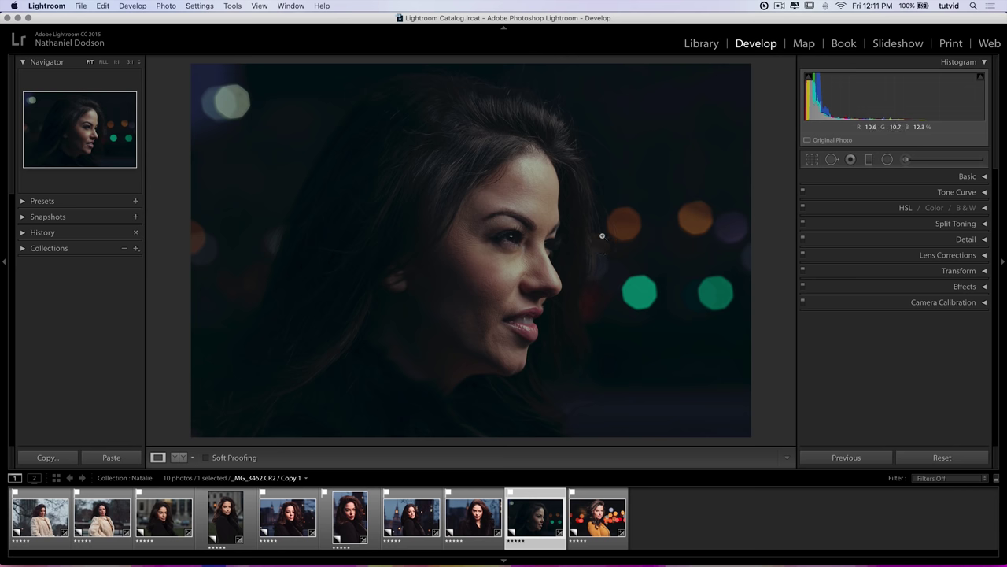
{"action": "key", "text": "backslash"}
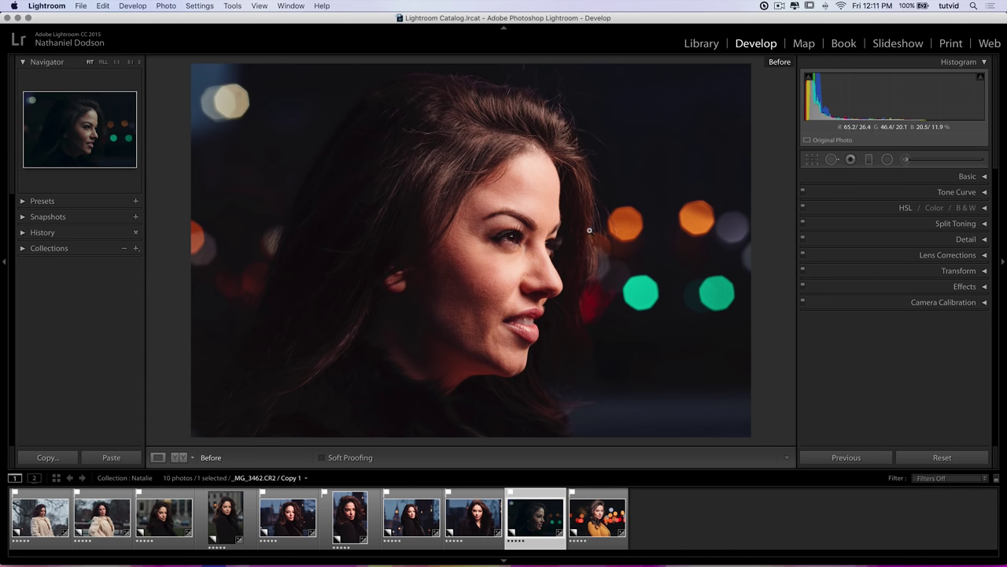
{"action": "key", "text": "backslash"}
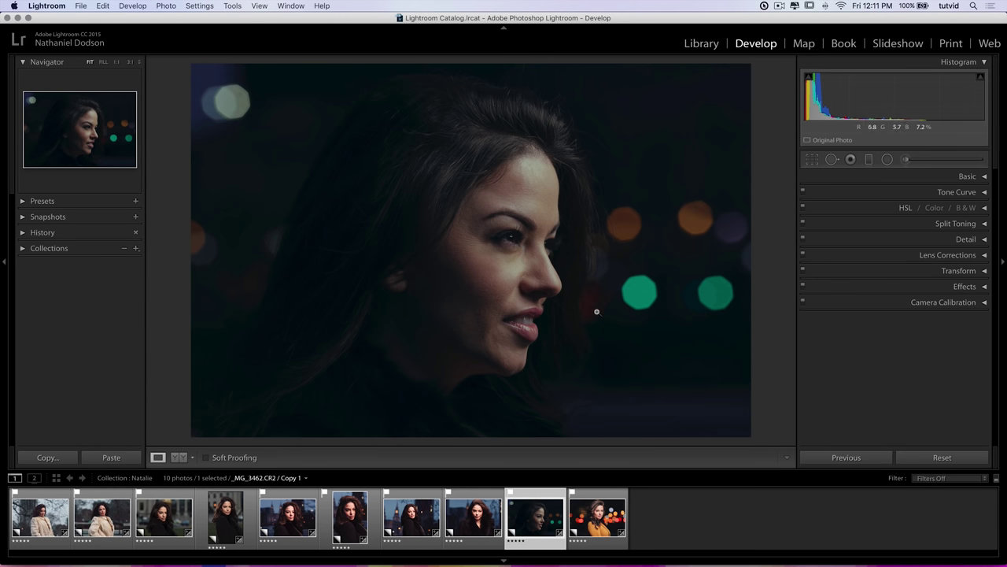
{"action": "key", "text": "backslash"}
{"action": "key", "text": "backslash"}
Step: Darken and warm the photo with a diagonal graduated filter from the lower-left corner, using Temp 25 and Exposure -0.58
{"action": "left_click", "coordinate": [869, 159]}
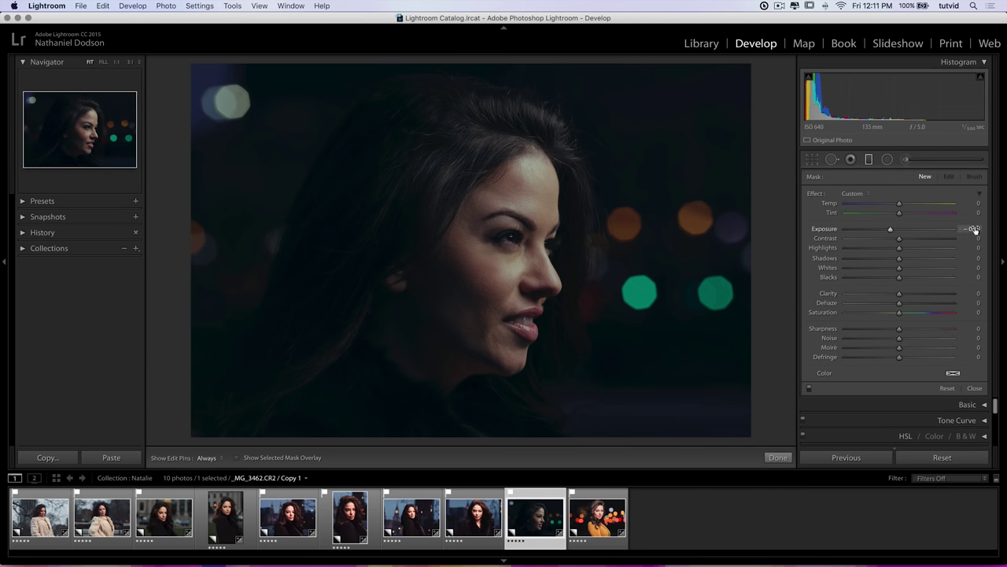
{"action": "left_click_drag", "start_coordinate": [211, 426], "coordinate": [569, 61]}
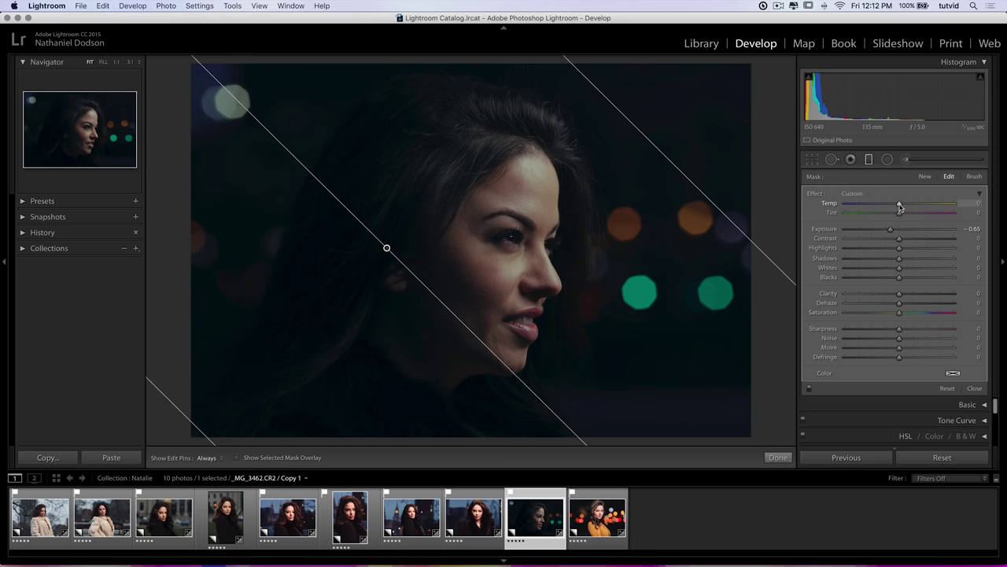
{"action": "left_click_drag", "start_coordinate": [910, 205], "coordinate": [883, 229]}
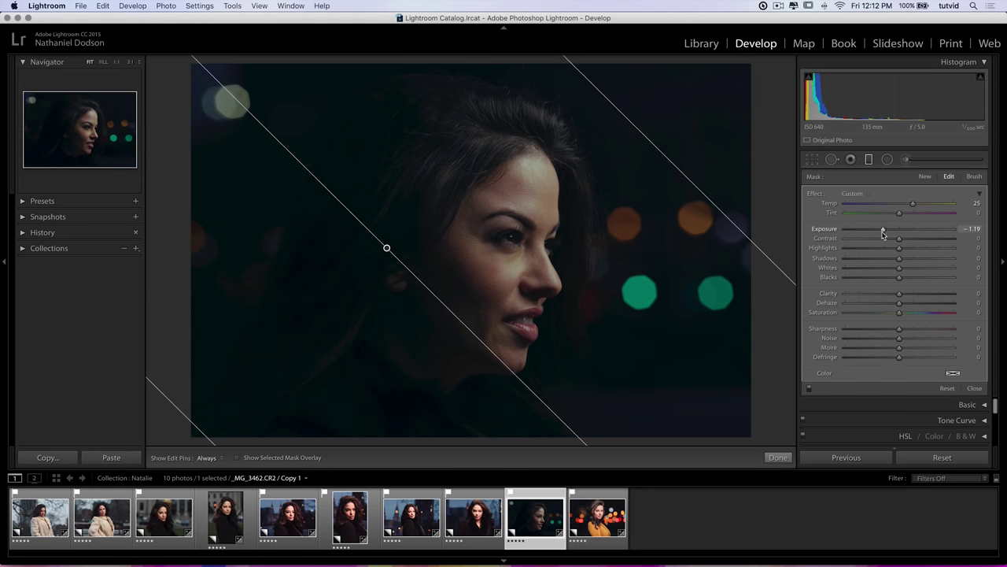
{"action": "left_click_drag", "start_coordinate": [884, 229], "coordinate": [889, 230]}
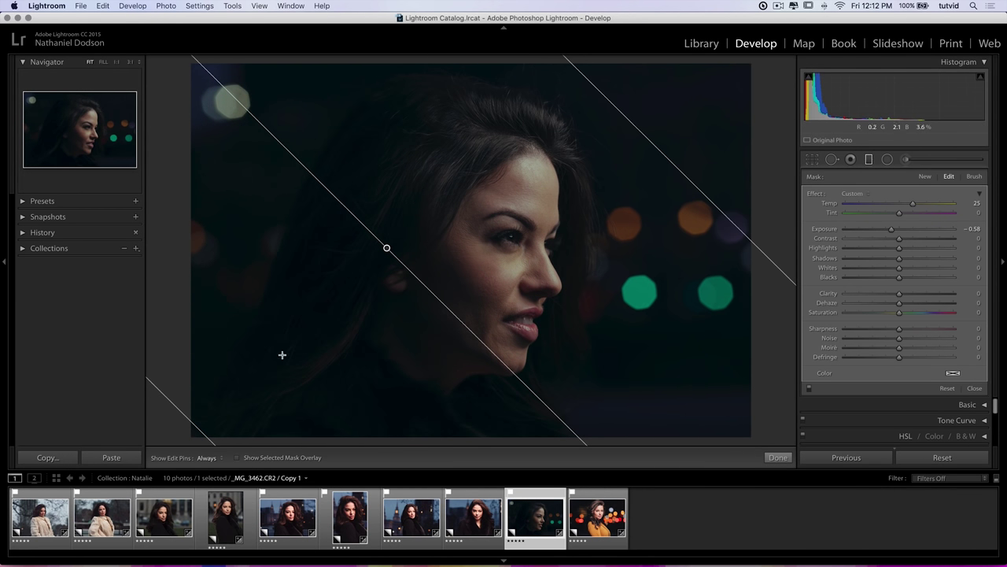
{"action": "key", "text": "m"}
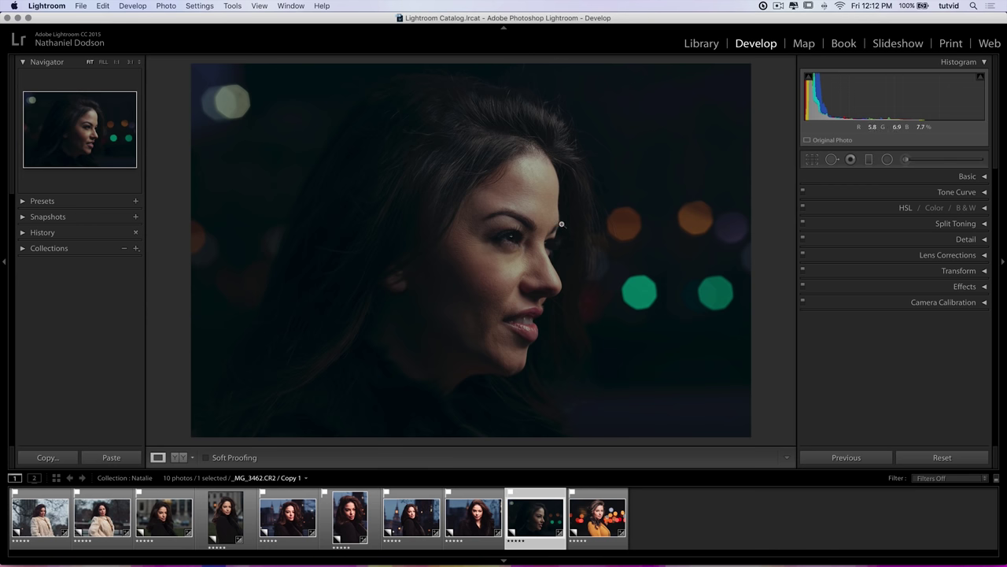
Step: Compare the graded photo with its unedited version and preview it full screen, undoing the black-and-white conversion
{"action": "key", "text": "backslash"}
{"action": "key", "text": "backslash"}
{"action": "key", "text": "backslash"}
{"action": "key", "text": "backslash"}
{"action": "key", "text": "super+Return"}
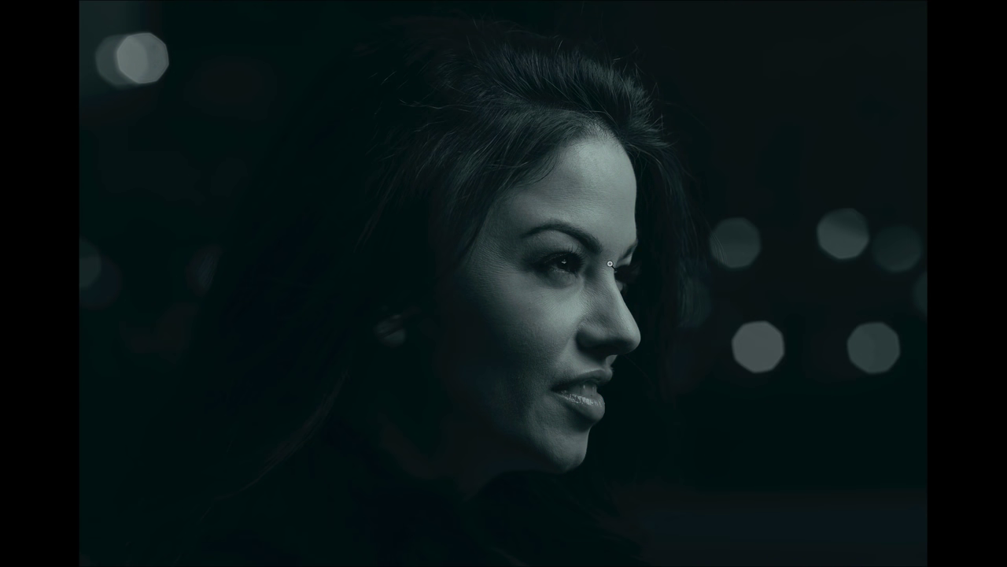
{"action": "key", "text": "super+z"}
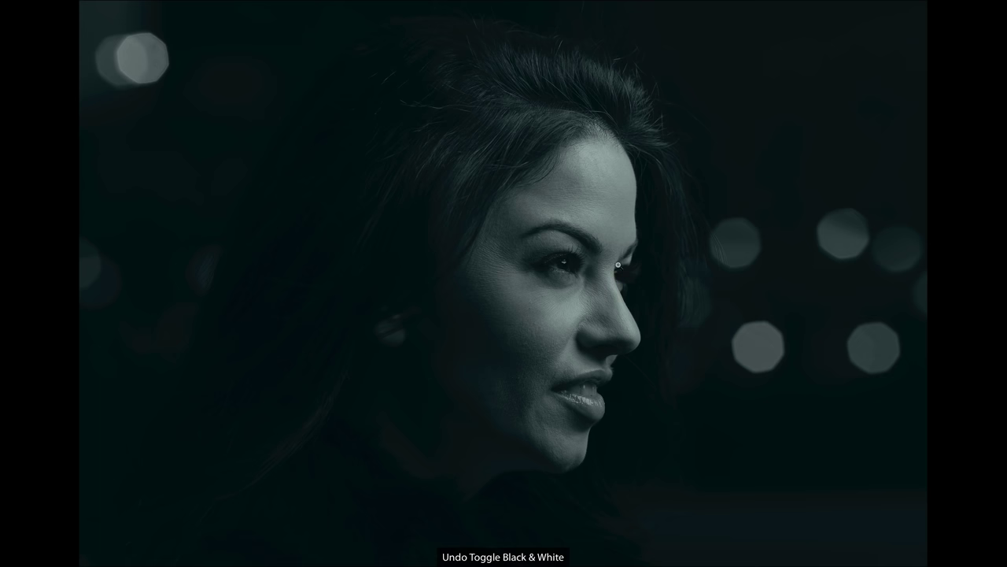